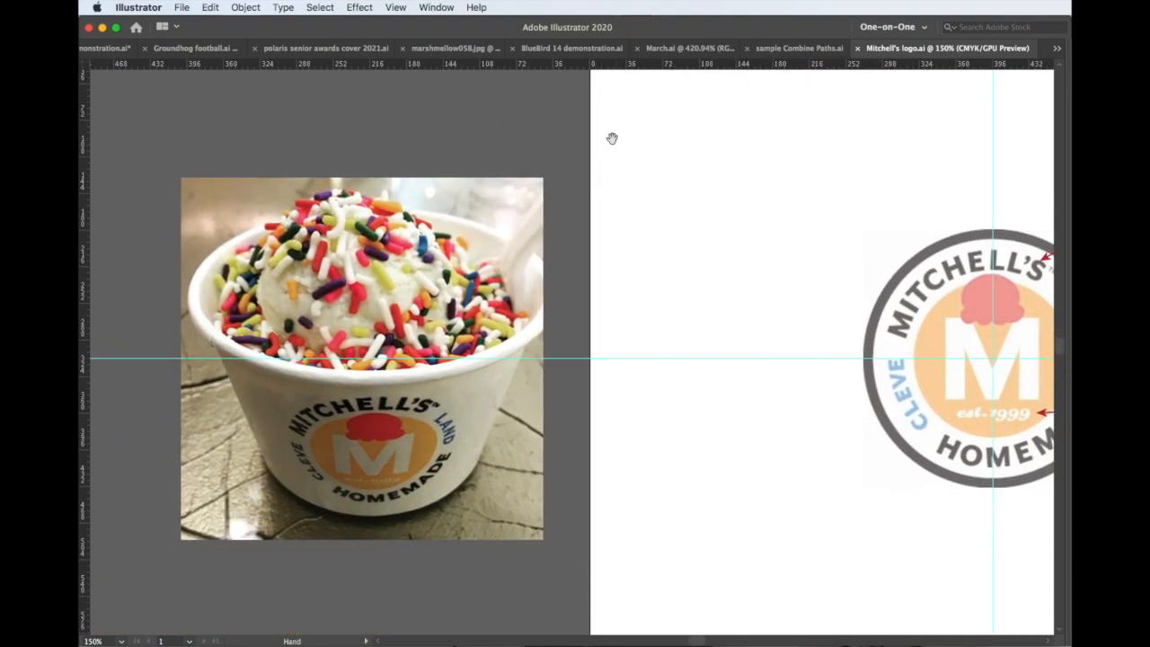
- Examine the ice cream cup photo and the storefront sign photo as references for the Mitchell's logo
left_click_drag(852, 428, 314, 454)
left_click_drag(908, 247, 183, 562)
left_click_drag(337, 591, 462, 145)
left_click_drag(223, 534, 785, 208)
left_click_drag(642, 424, 804, 314)
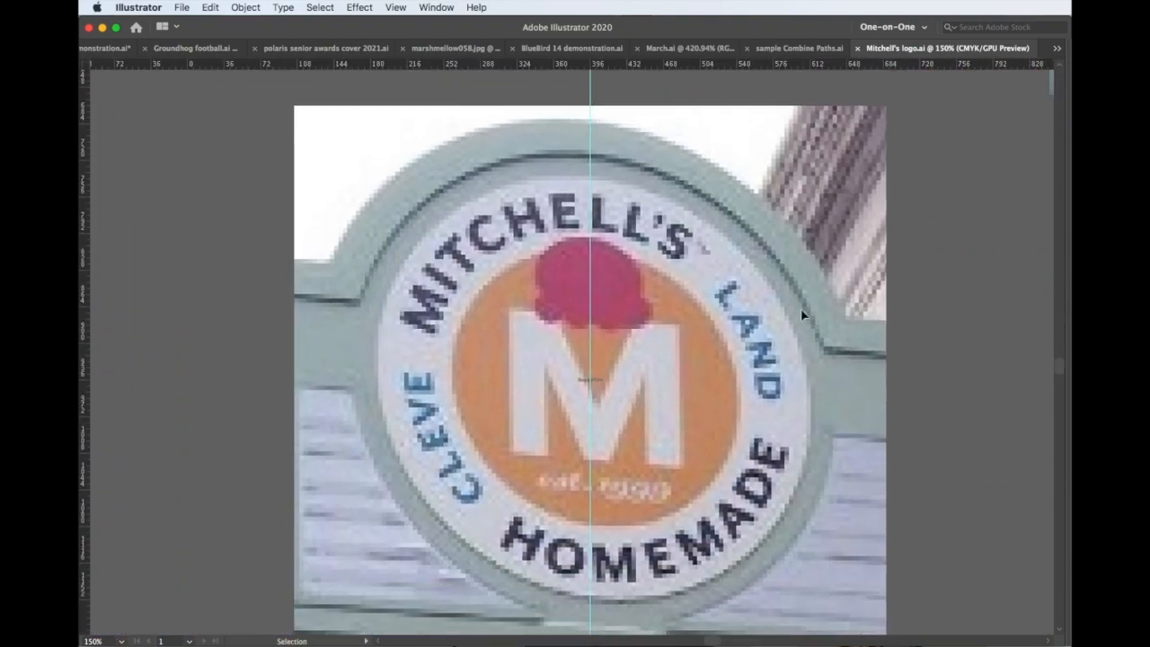
- Fit the artboard to the window, show the panels, and make the Graphic layer visible and active
key("super+0")
key("Tab")
left_click(778, 201)
left_click(779, 201)
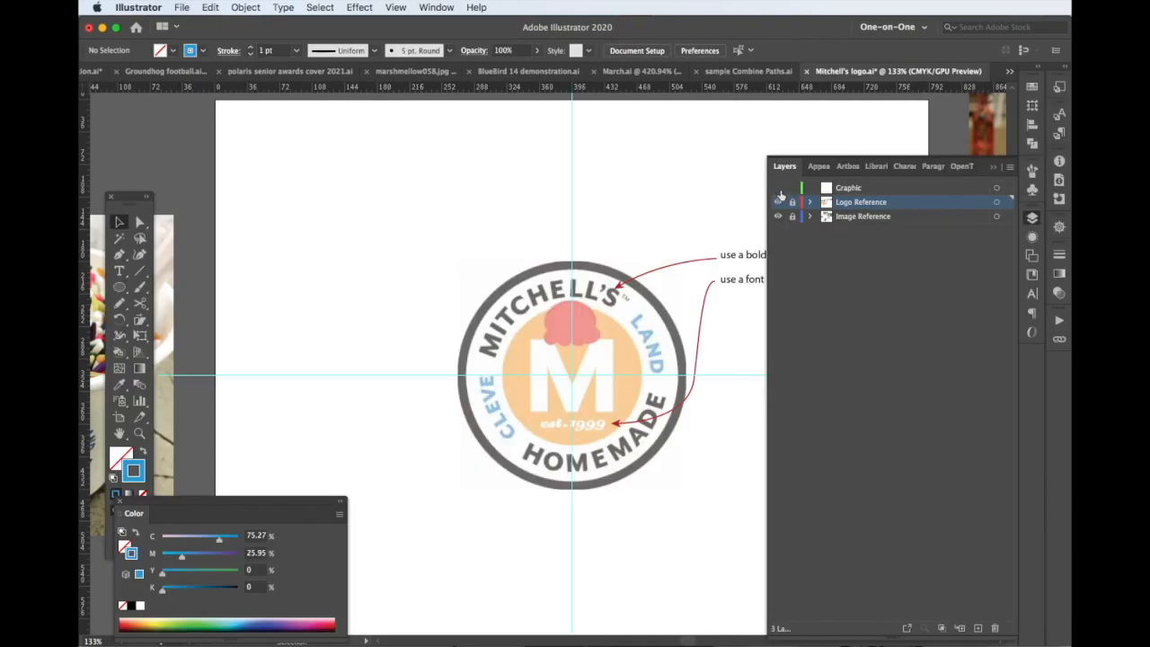
left_click(848, 188)
left_click(395, 7)
left_click(660, 483)
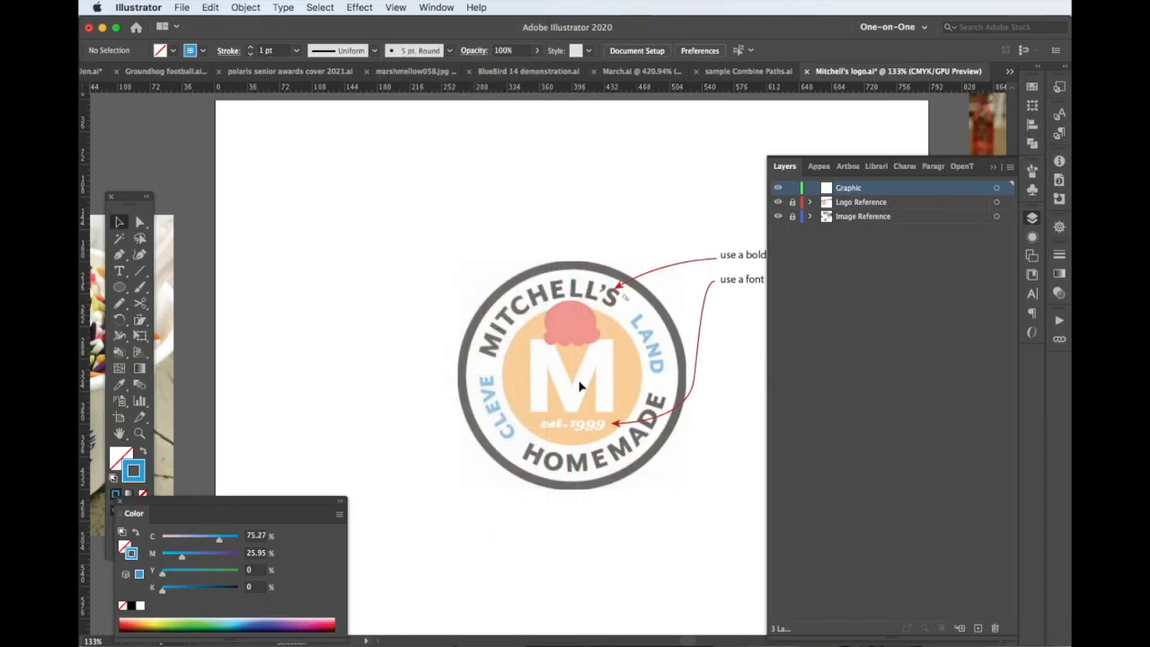
- Draw a circle centred on the guide intersection, matching the inner edge of the reference logo's outer ring
scroll(566, 385, "down", 1)
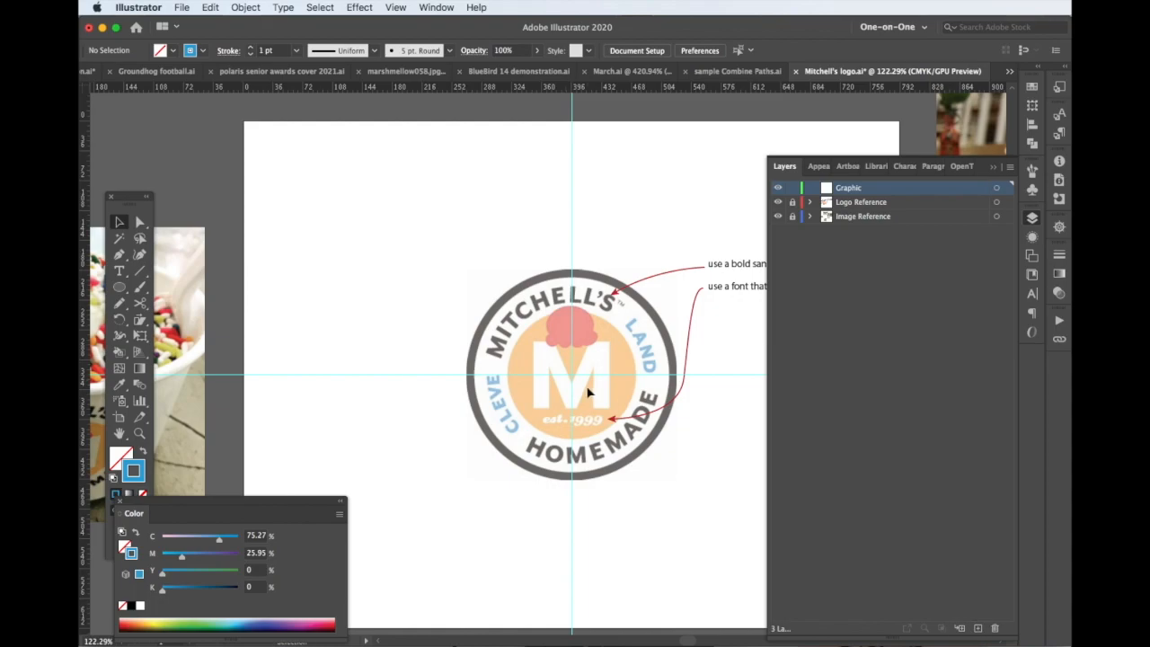
scroll(588, 393, "up", 3)
left_click(994, 170)
left_click(122, 290)
mouse_move(549, 356)
left_mouse_down()
mouse_move(732, 539)
mouse_move(763, 593)
mouse_move(745, 585)
left_mouse_up()
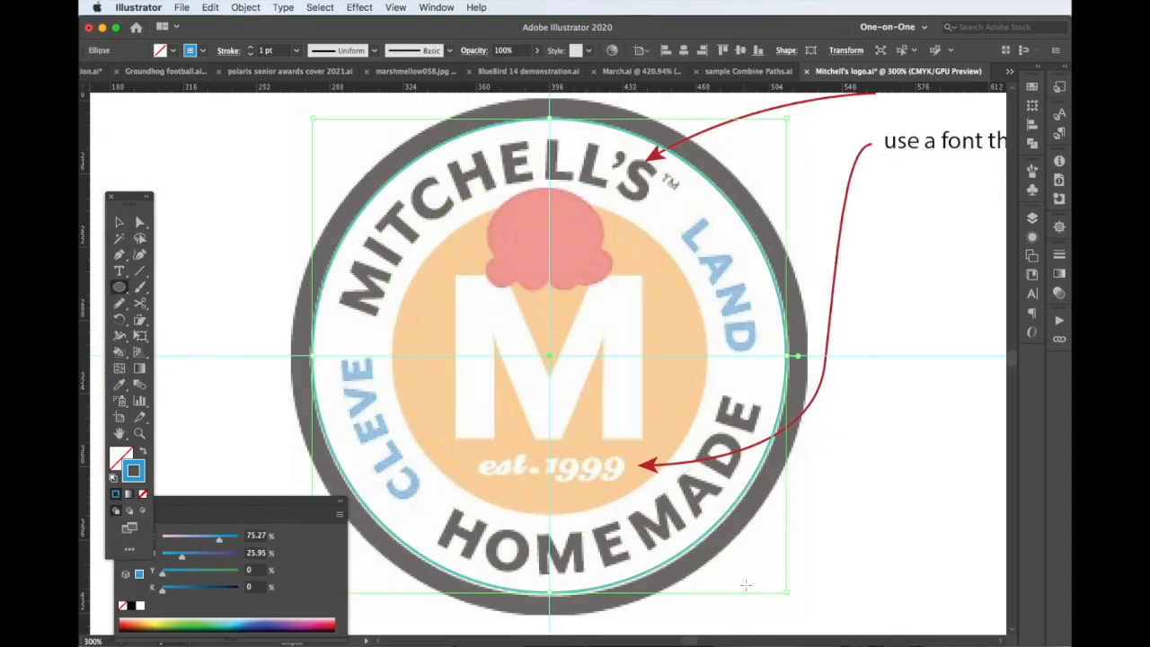
- Give the circle a black stroke and no fill
left_click(1035, 88)
left_click(113, 479)
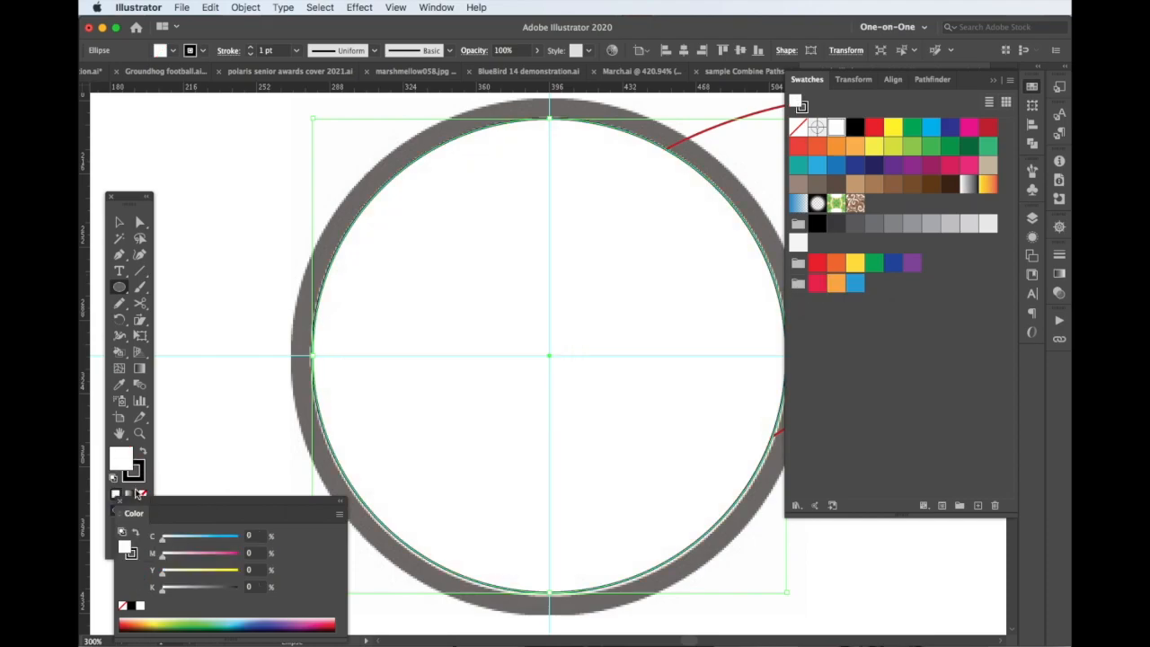
left_click(144, 494)
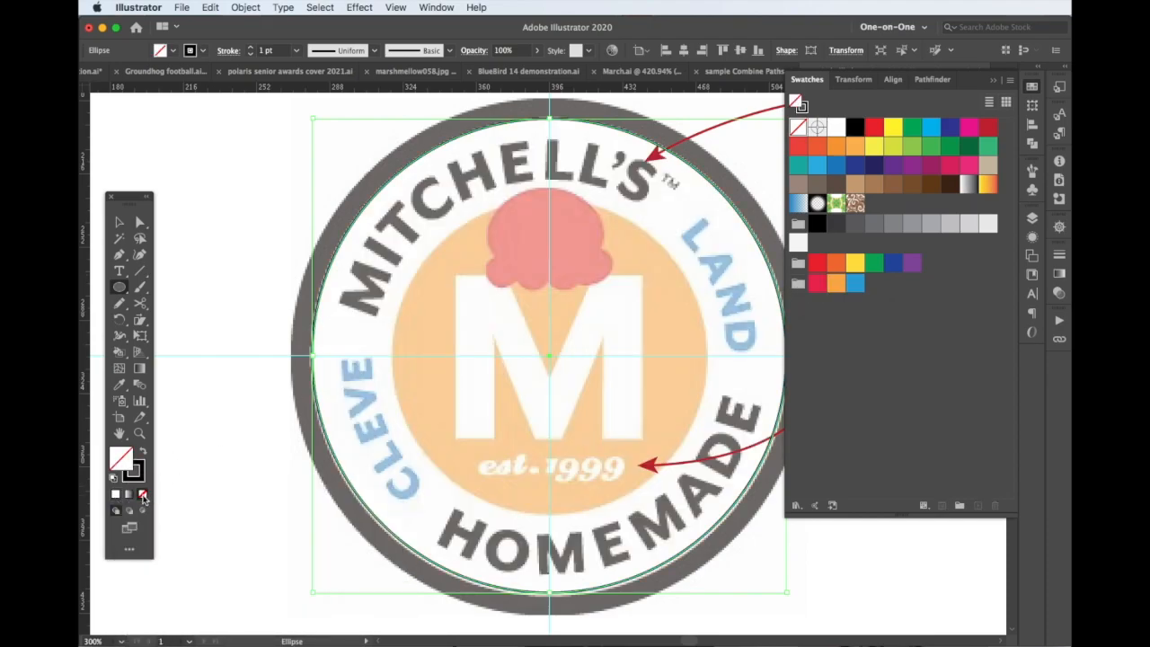
- Align the circle's stroke to the outside and set its weight to 10 pt
left_click(228, 51)
key("Up")
key("Up")
key("Up")
key("Up")
key("Up")
key("Up")
key("Up")
key("Up")
key("Up")
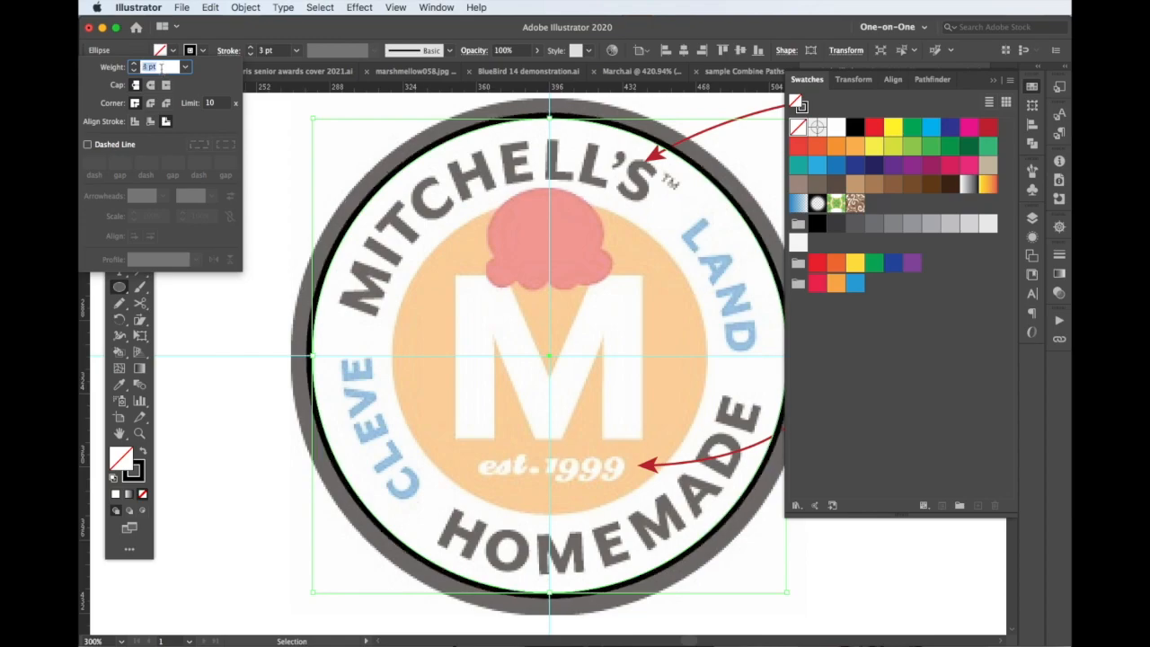
key("Return")
- Draw a second circle centred on the guides around the reference's orange disc, with an orange stroke and no fill
mouse_move(550, 356)
left_mouse_down()
mouse_move(679, 463)
mouse_move(710, 514)
left_mouse_up()
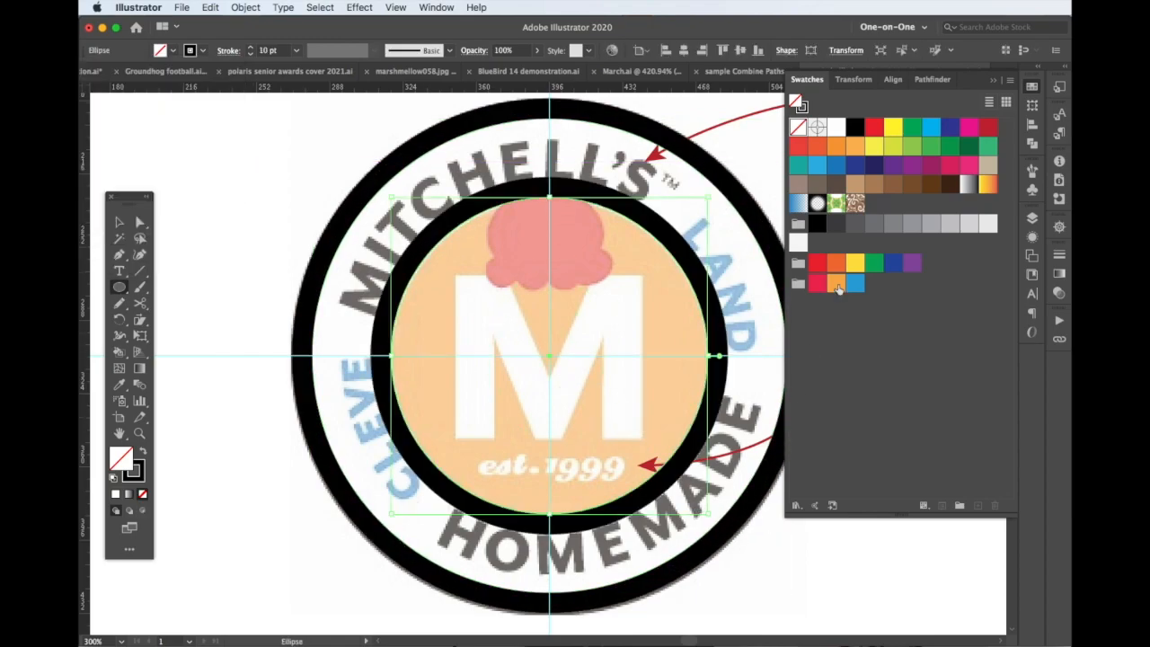
left_click(838, 285)
left_click(143, 452)
left_click(143, 495)
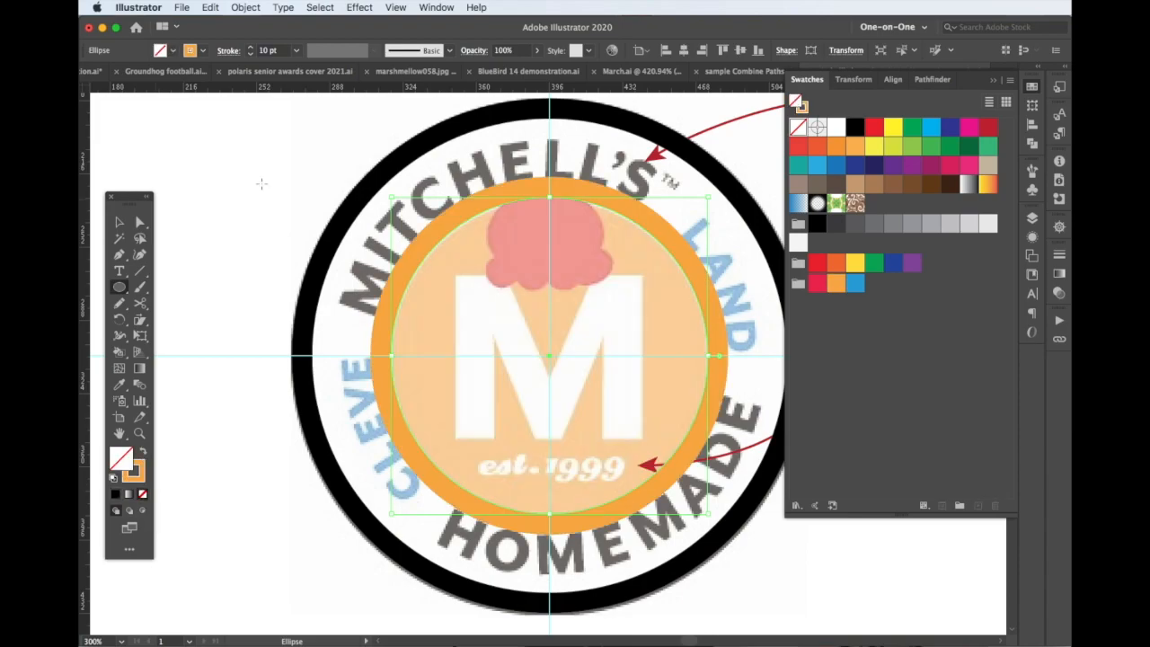
- Reduce the orange circle's stroke weight to 0.25 pt and deselect it
left_click(283, 51)
key("Down")
key("Down")
key("Down")
key("Down")
key("Down")
key("Down")
key("Down")
key("Down")
key("Down")
key("Down")
key("Down")
key("Down")
left_click(120, 222)
left_click(194, 227)
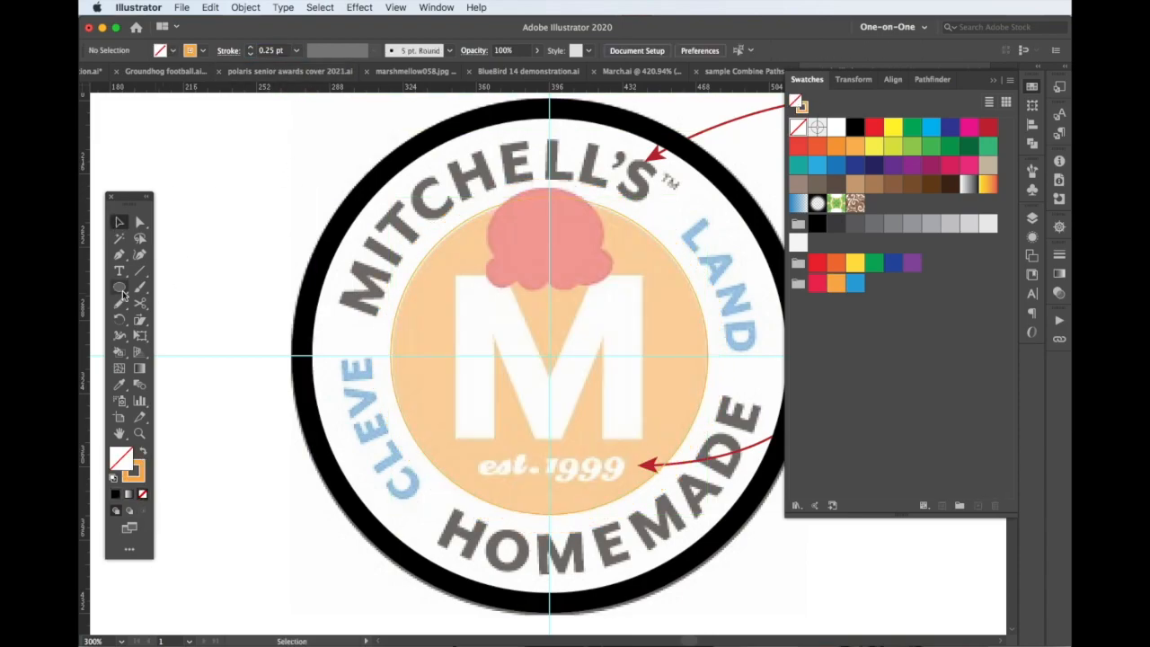
- Draw a circle at the base of the MITCHELL'S lettering and enter "MITCHELL'S TM" as type on its path
left_click_drag(583, 437, 739, 544)
left_click_drag(120, 271, 179, 304)
left_click(419, 221)
key("super+z")
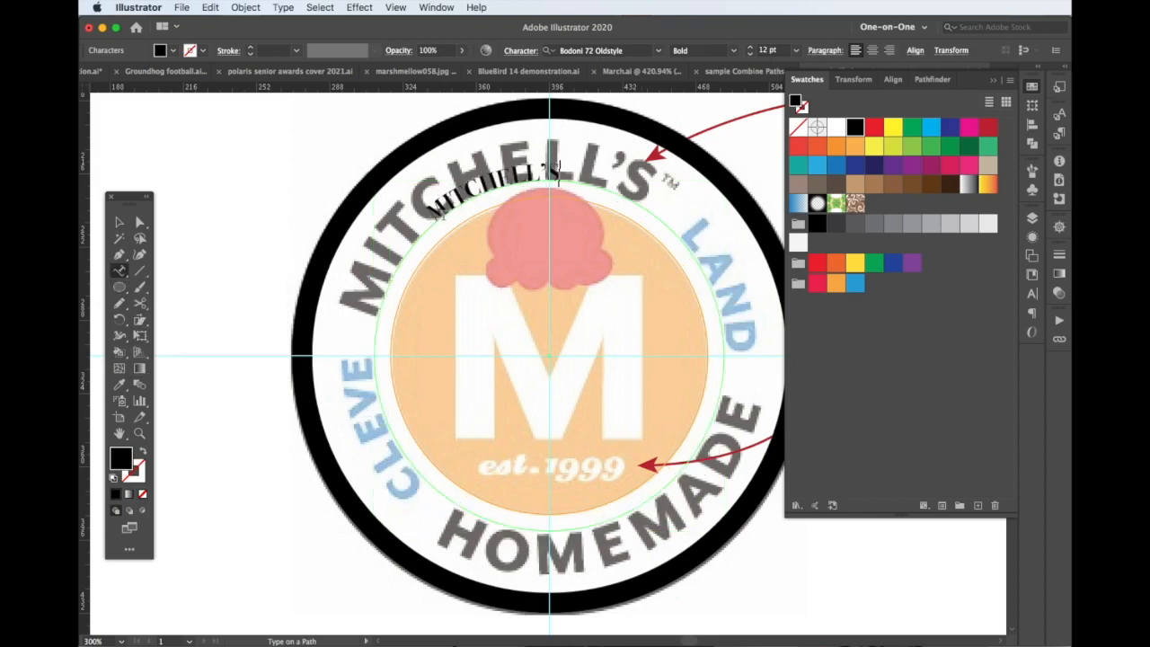
- Select all of the "MITCHELL'S TM" path text and change its font to Arial Black
key("super+a")
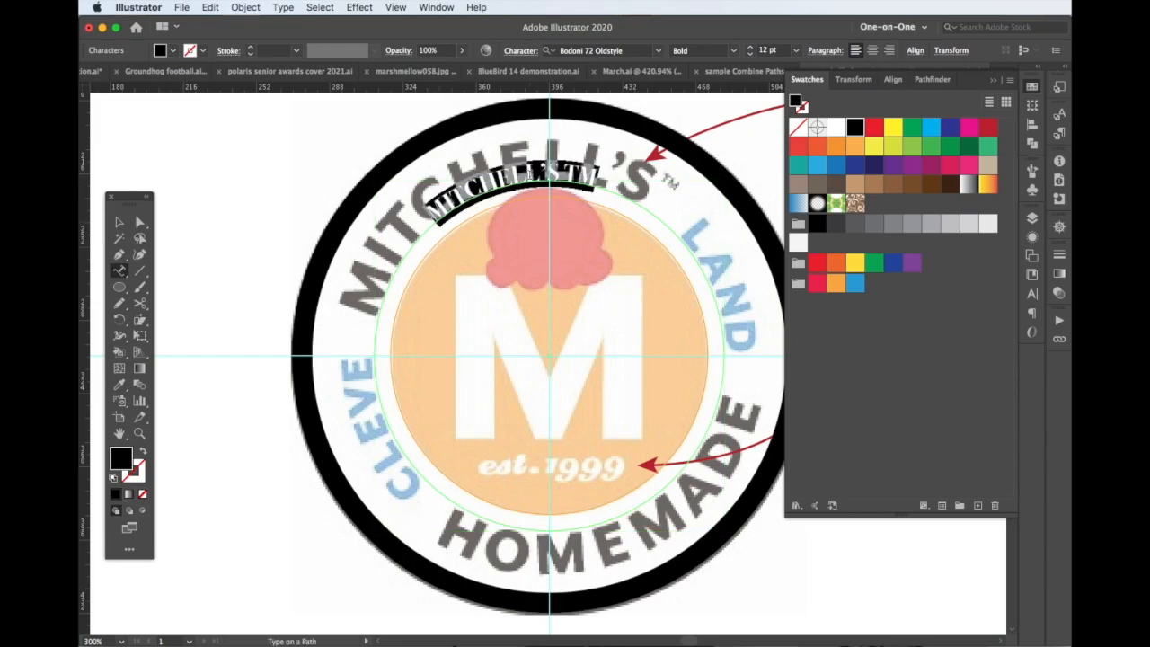
left_click(995, 82)
scroll(888, 307, "up", 2)
scroll(888, 308, "right", 6)
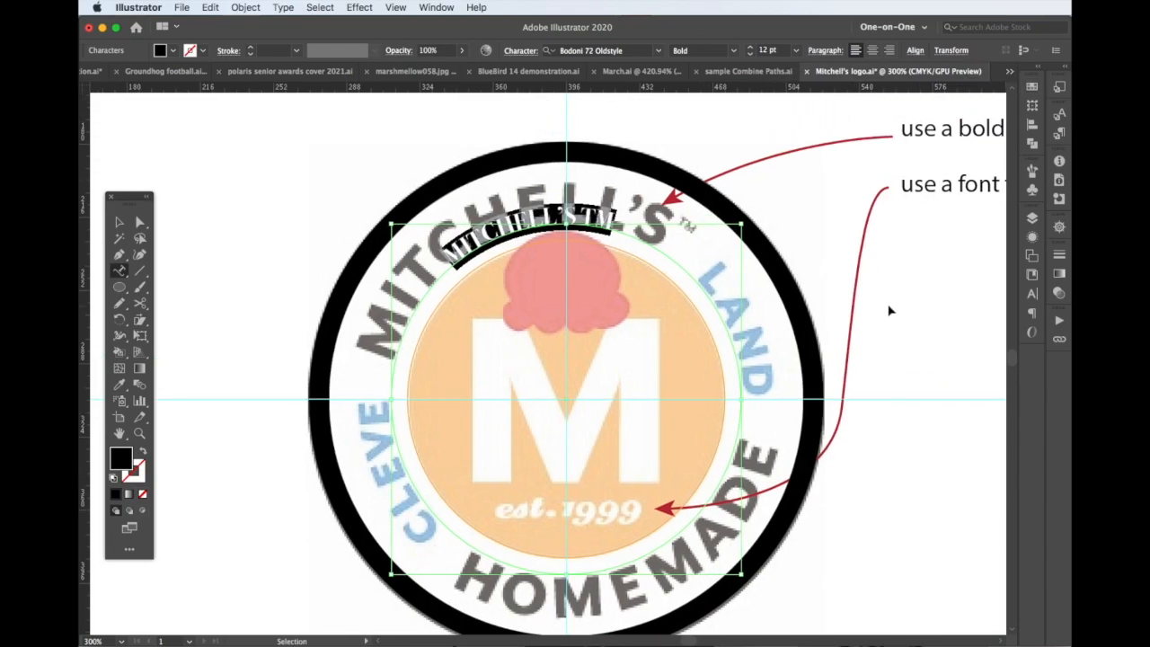
scroll(887, 307, "right", 5)
scroll(885, 304, "left", 10)
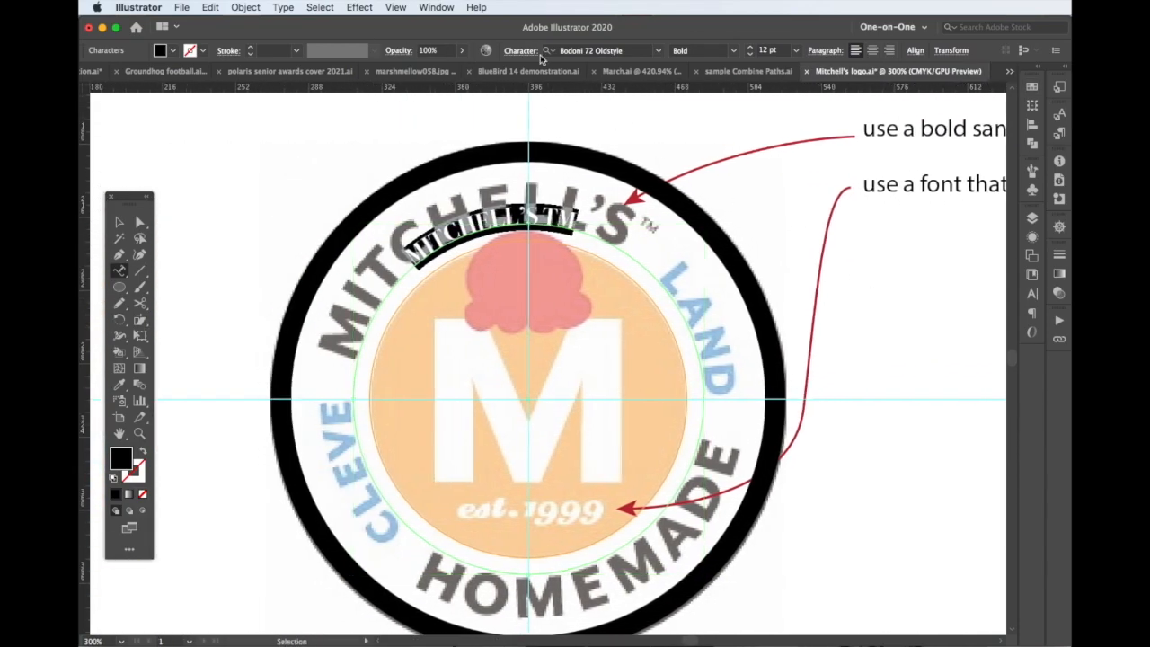
left_click(659, 50)
left_click(642, 154)
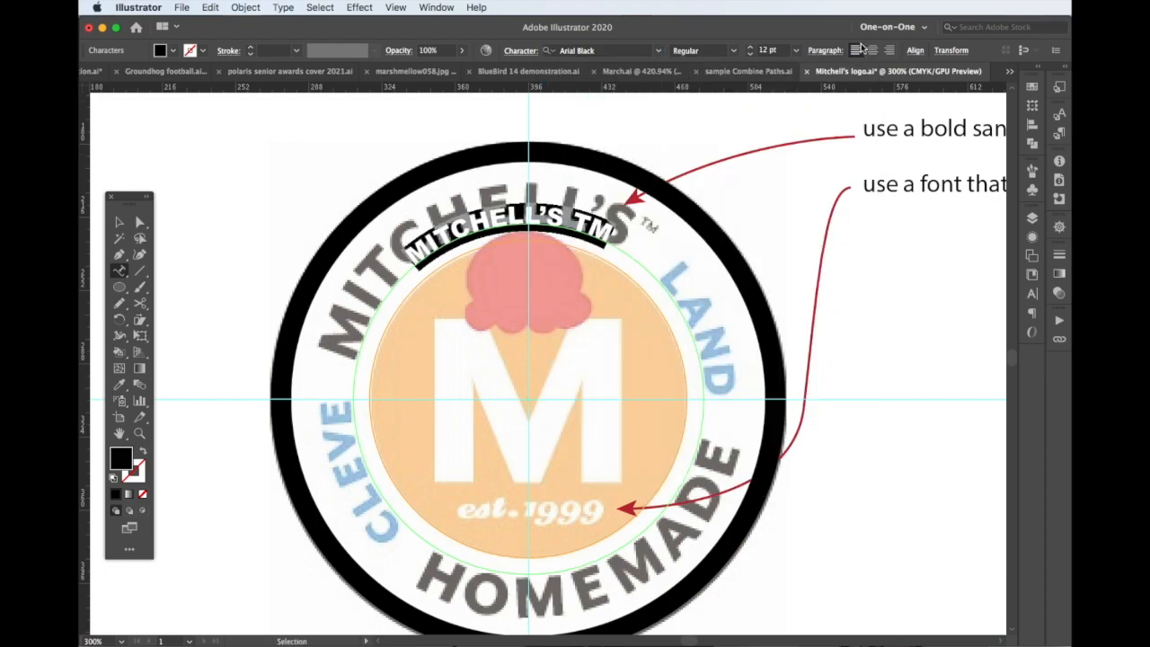
- Increase the font size of the "MITCHELL'S TM" path text to 28 pt
key("Up")
key("Up")
key("Up")
key("Up")
key("Up")
key("Up")
key("Up")
key("Up")
key("Up")
key("Up")
key("Up")
key("Up")
key("Up")
key("Up")
key("Up")
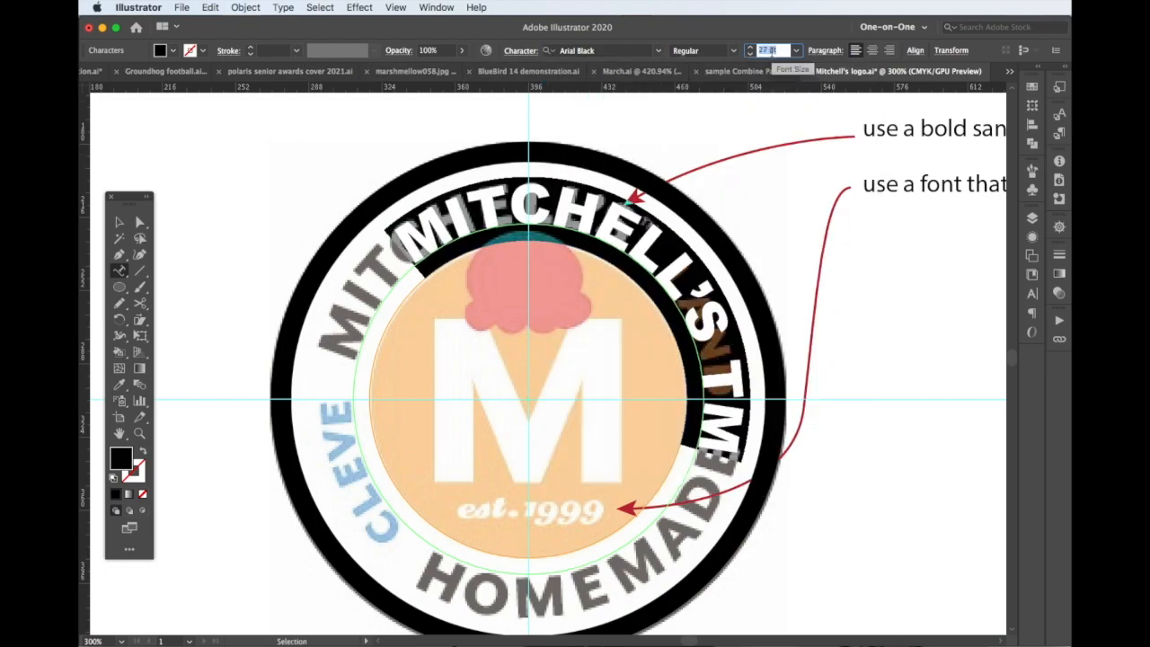
key("Up")
- Slide the MITCHELL'S text along its path to the reference's starting letter and set its tracking to -33
left_click(140, 222)
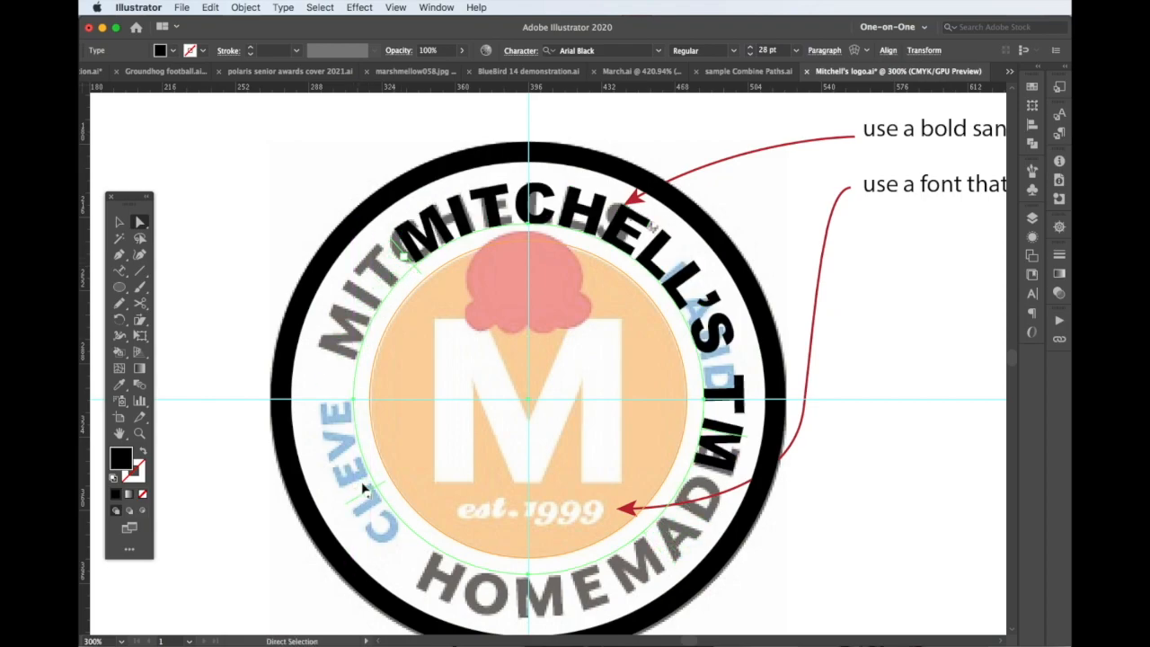
left_click_drag(396, 241, 484, 337)
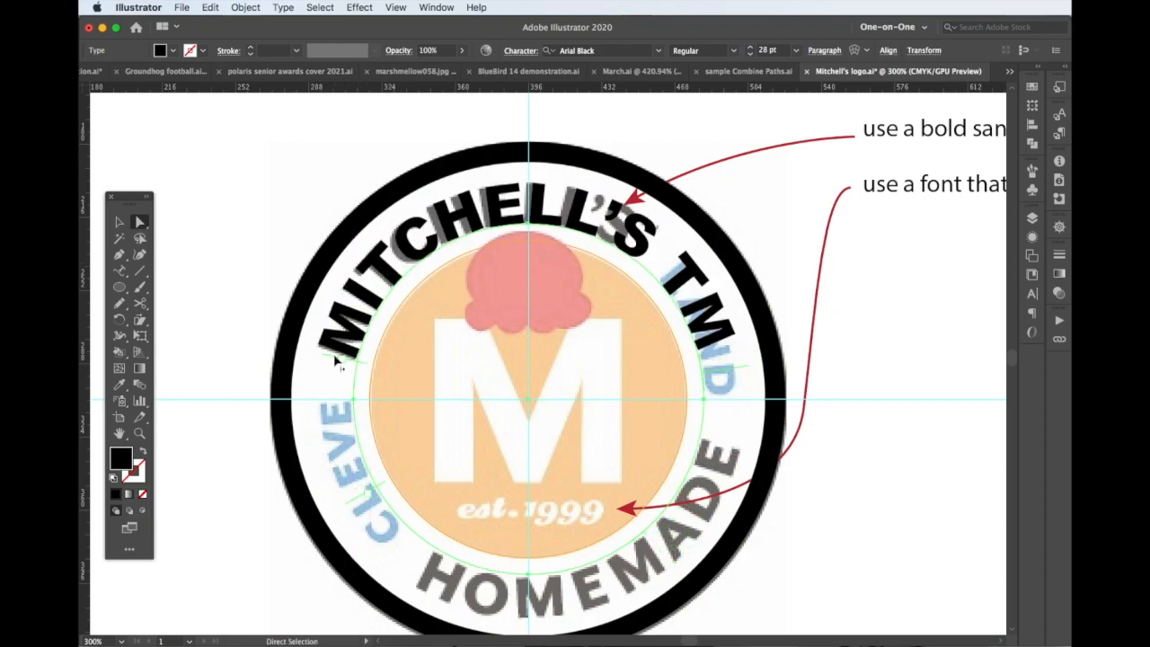
left_click(529, 55)
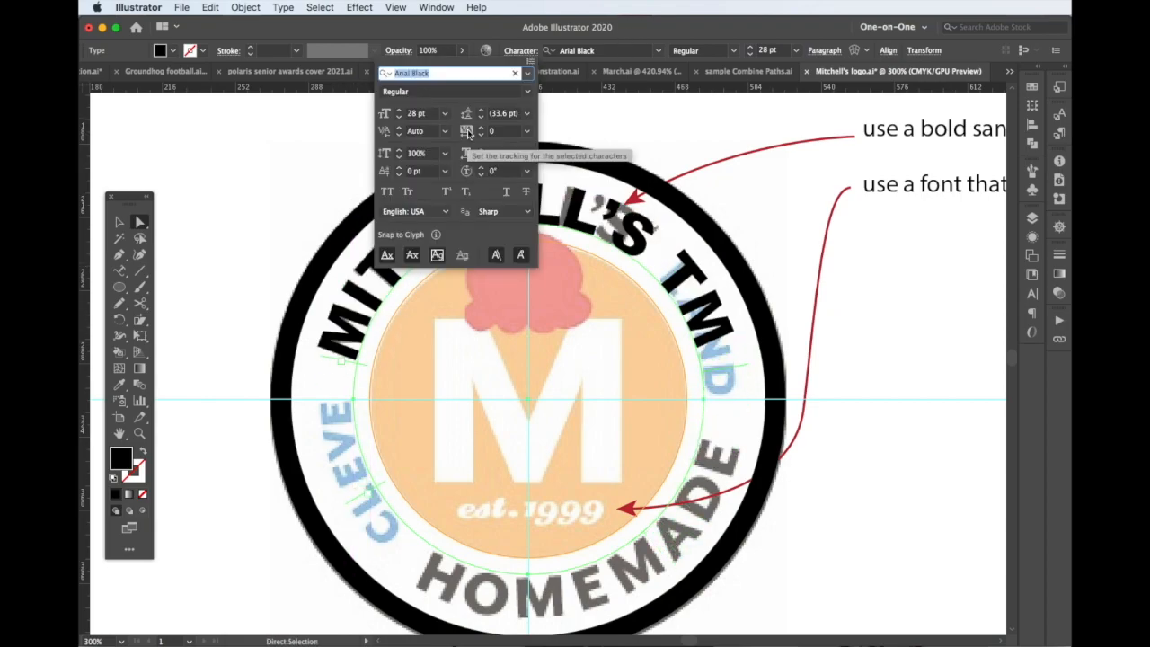
left_click(501, 132)
key("shift+Down")
key("shift+Down")
key("shift+Down")
left_click(664, 255)
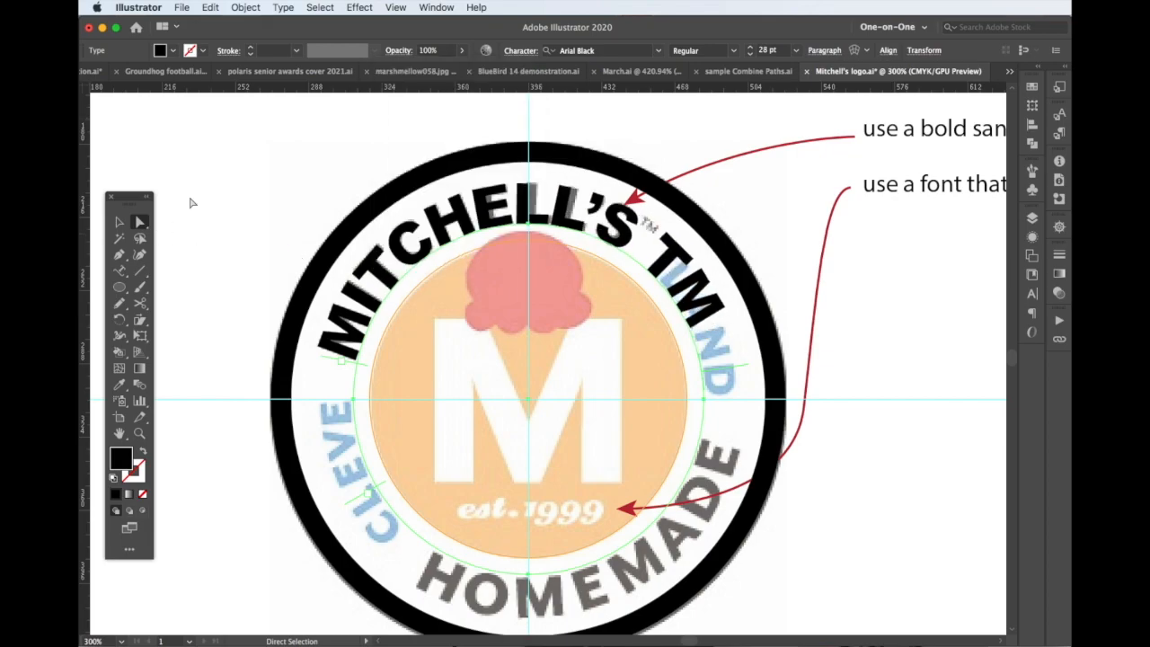
- Duplicate the MITCHELL'S path text in place and flip the copy to the inside of the circle along the bottom
left_click(210, 8)
left_click(220, 70)
left_click(211, 7)
left_click(228, 97)
left_click_drag(315, 357, 674, 429)
left_click_drag(569, 618, 578, 542)
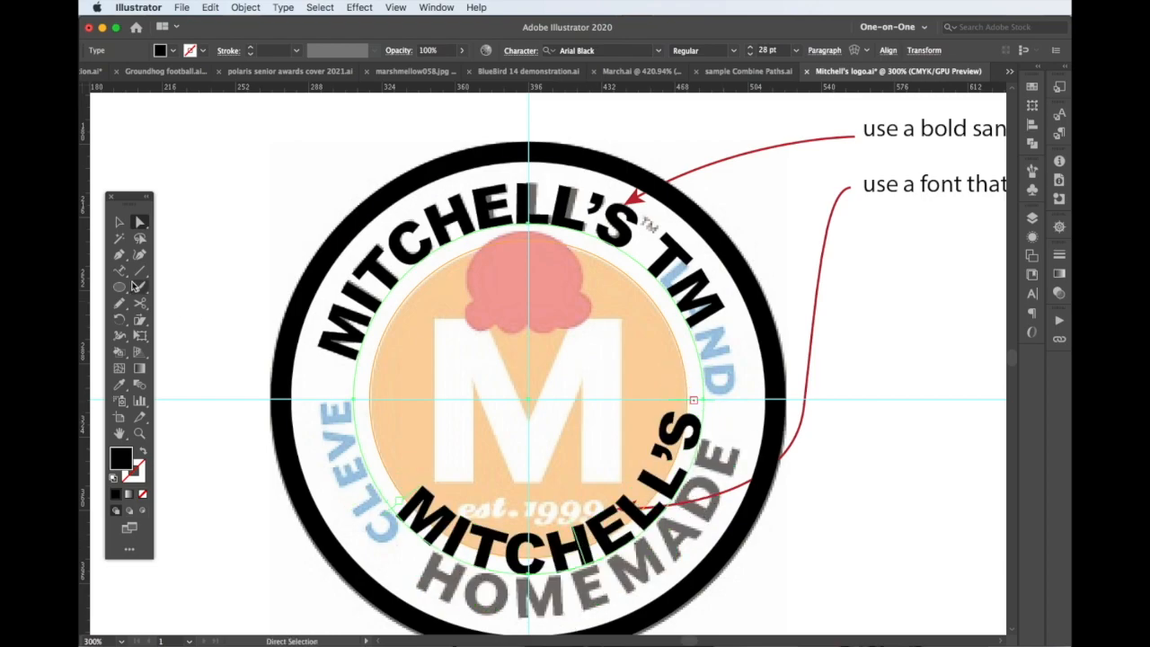
- Replace the text of the flipped copy with "HOMEMADE"
double_click(672, 405)
type("HOMEMADE")
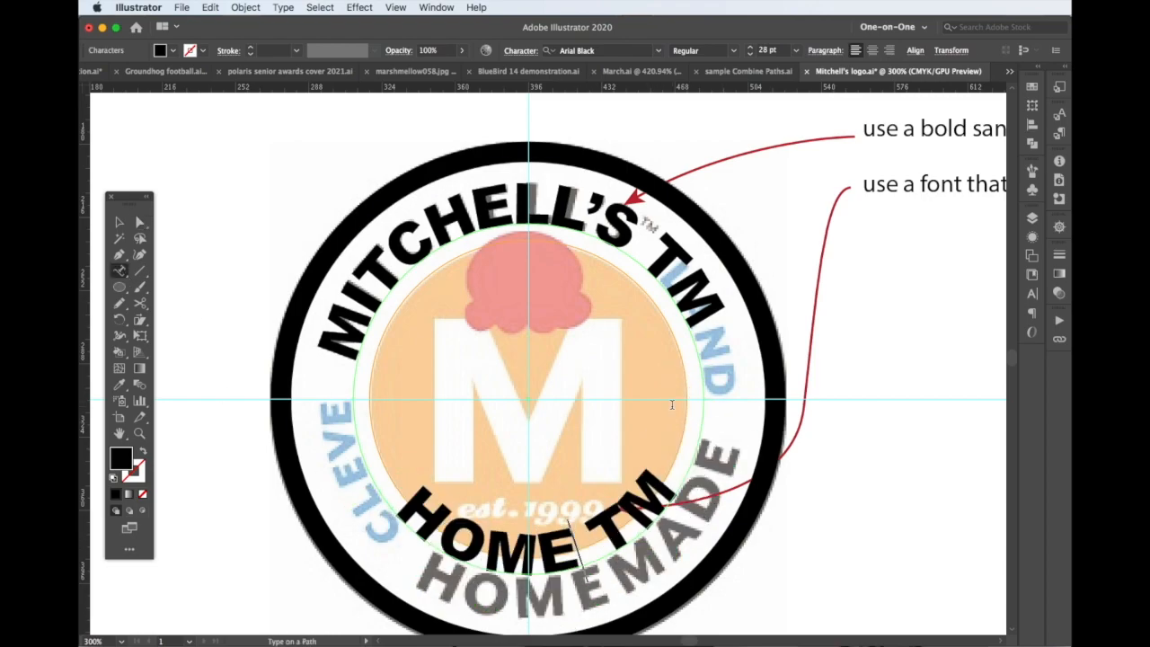
left_click(139, 222)
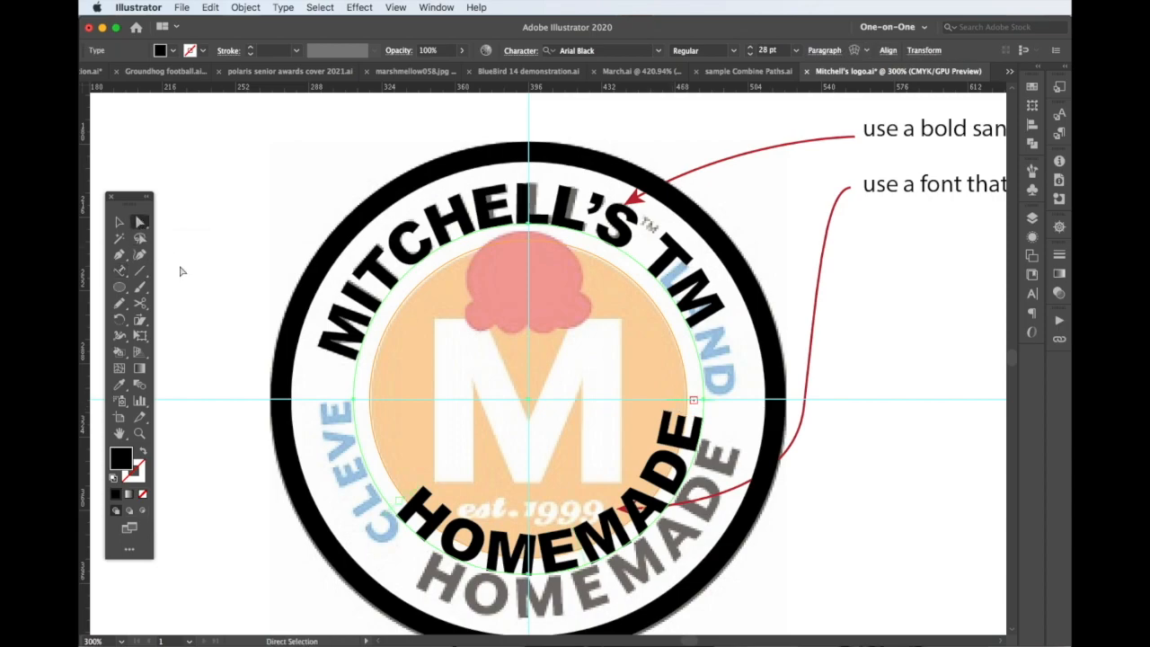
- Reposition the HOMEMADE text along its circular path so it starts near the reference's H
left_click_drag(404, 503, 367, 409)
key("super+z")
left_click_drag(696, 401, 683, 316)
left_click_drag(118, 263, 171, 303)
left_click(140, 223)
left_click_drag(574, 524, 646, 444)
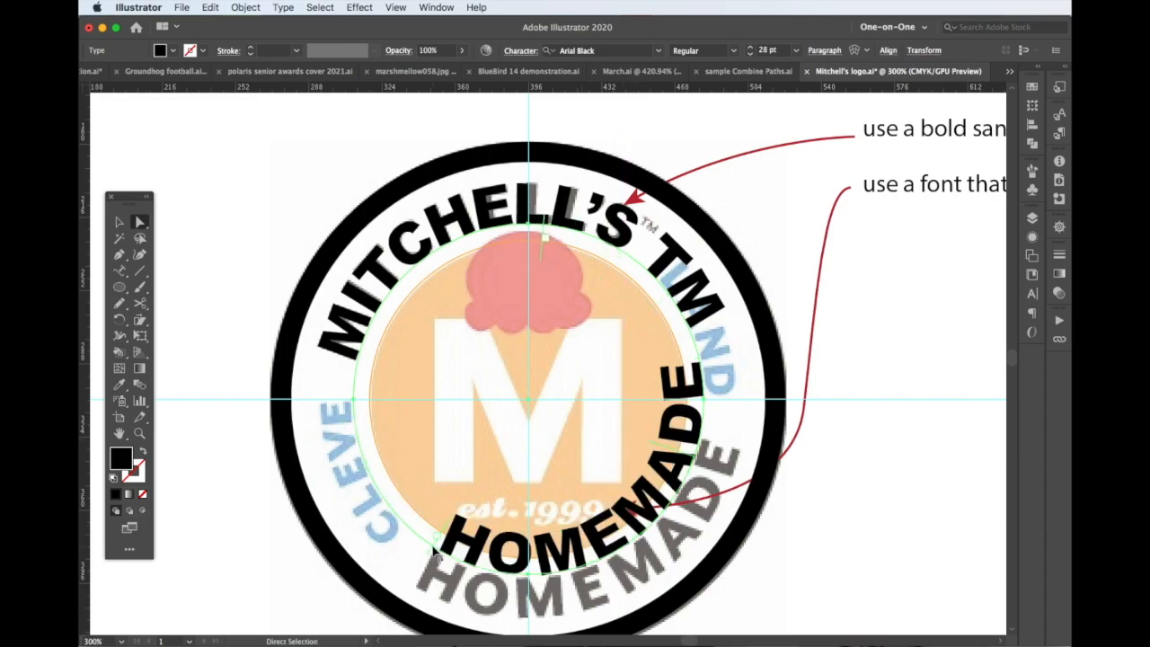
- Set HOMEMADE's baseline shift to -21 pt and tighten its tracking to match the reference lettering
left_click(520, 51)
scroll(429, 174, "down", 20)
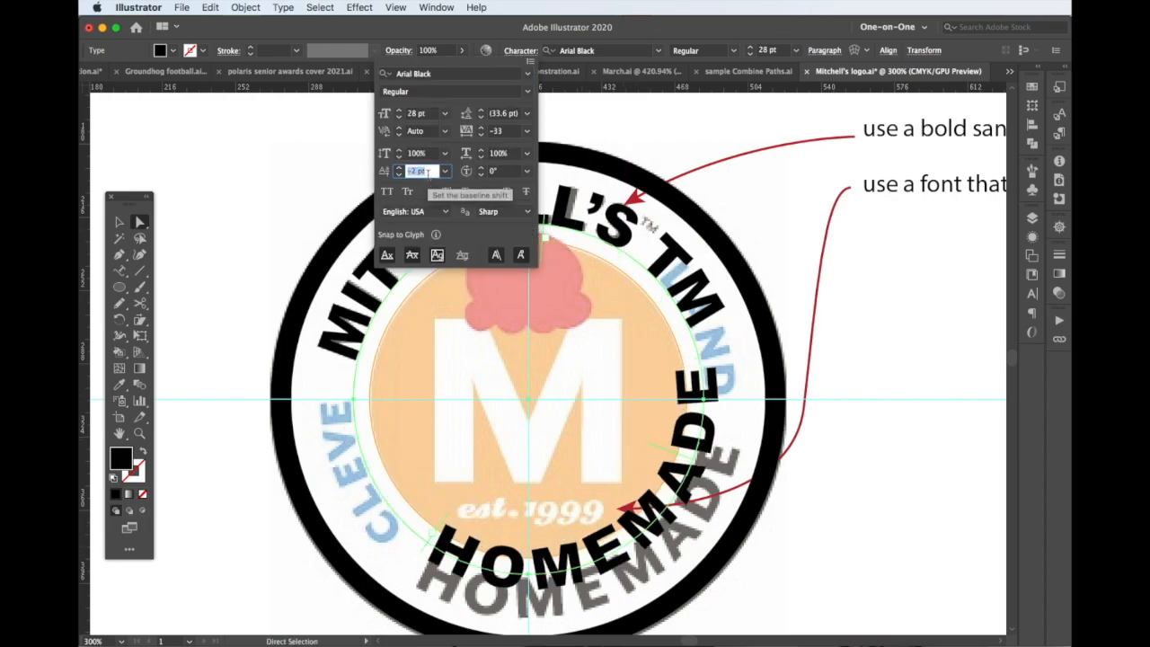
left_click(516, 131)
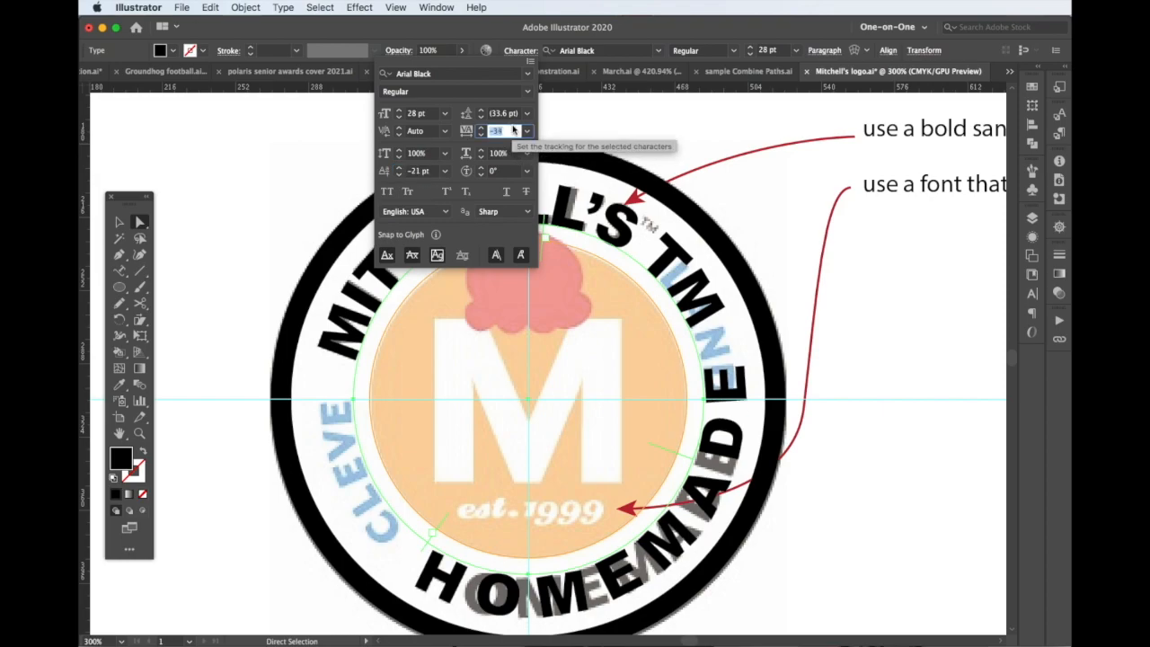
scroll(517, 131, "down", 14)
double_click(631, 215)
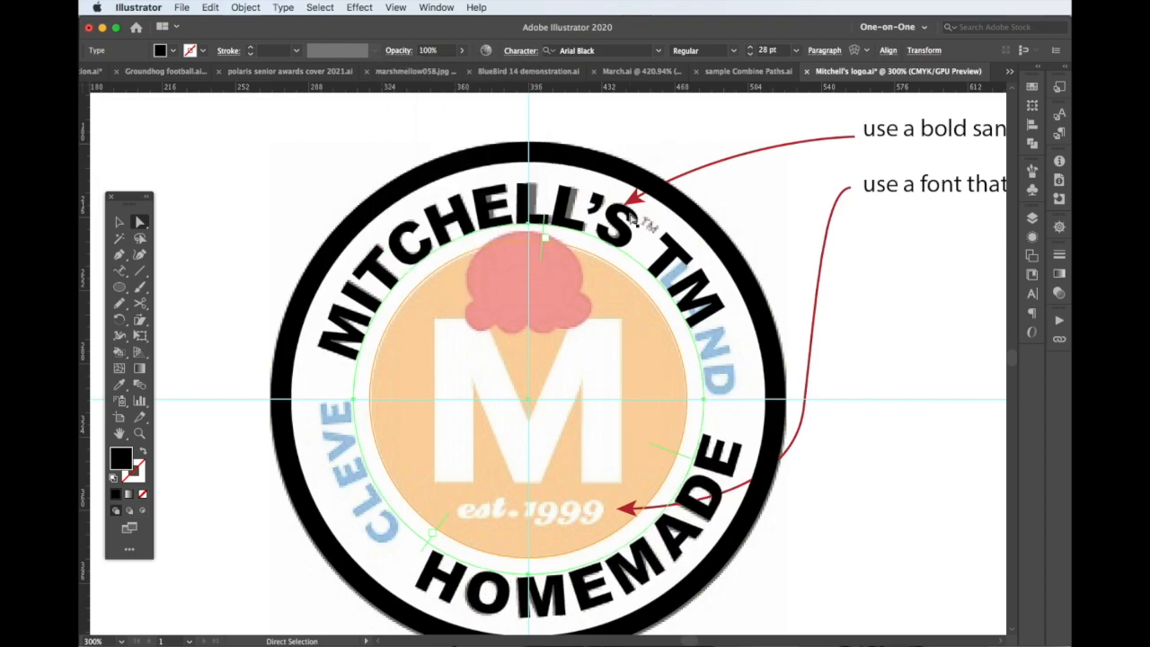
- Format the TM after MITCHELL'S as Helvetica Bold at 7 pt
double_click(698, 309)
type("Helvetica")
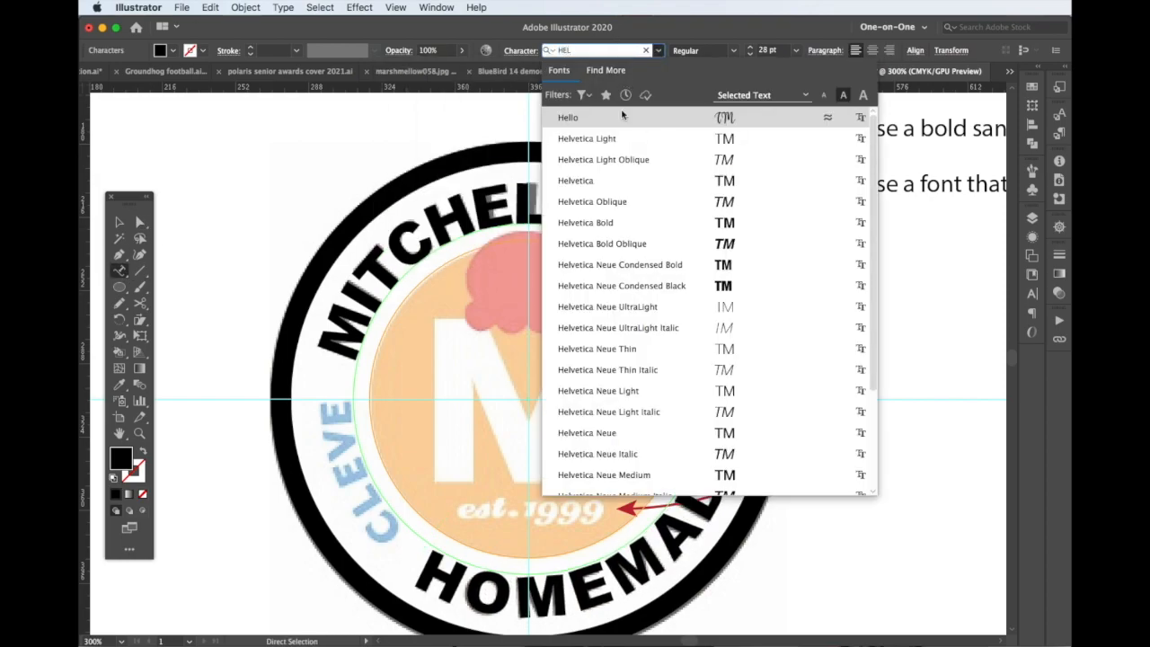
key("Return")
type("6")
key("Return")
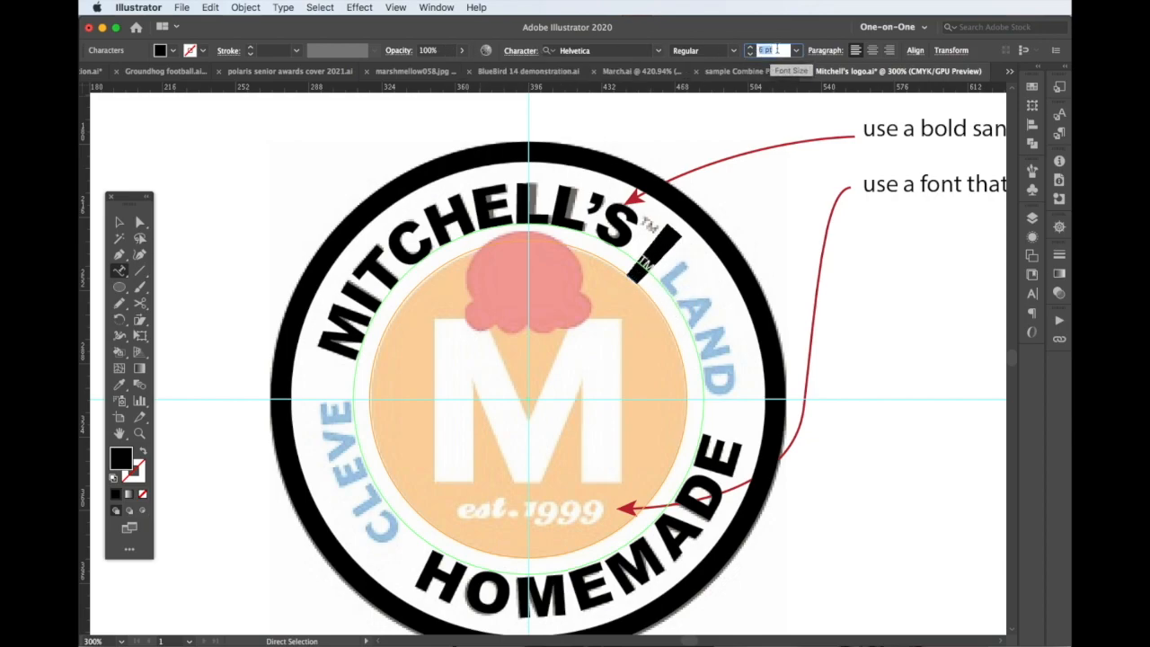
left_click(733, 51)
left_click(696, 123)
- Raise the TM's baseline shift to the top of the letters and close the gap after MITCHELL'S
left_click(520, 50)
left_click(431, 171)
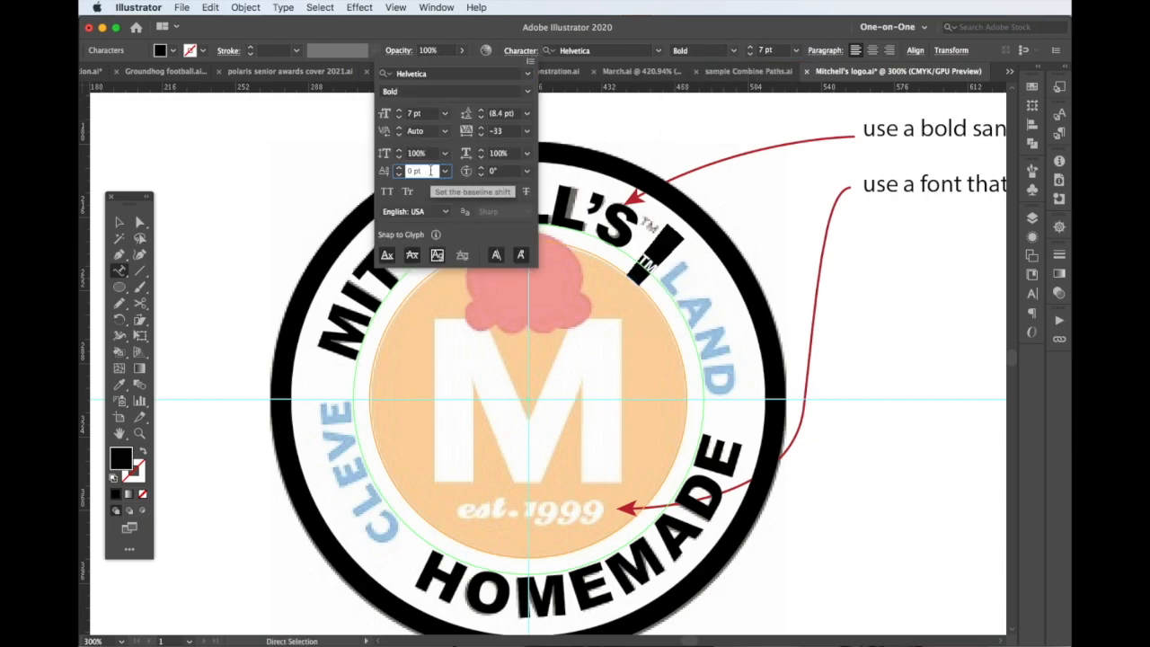
key("Up")
key("Up")
left_click(120, 270)
left_click(688, 261)
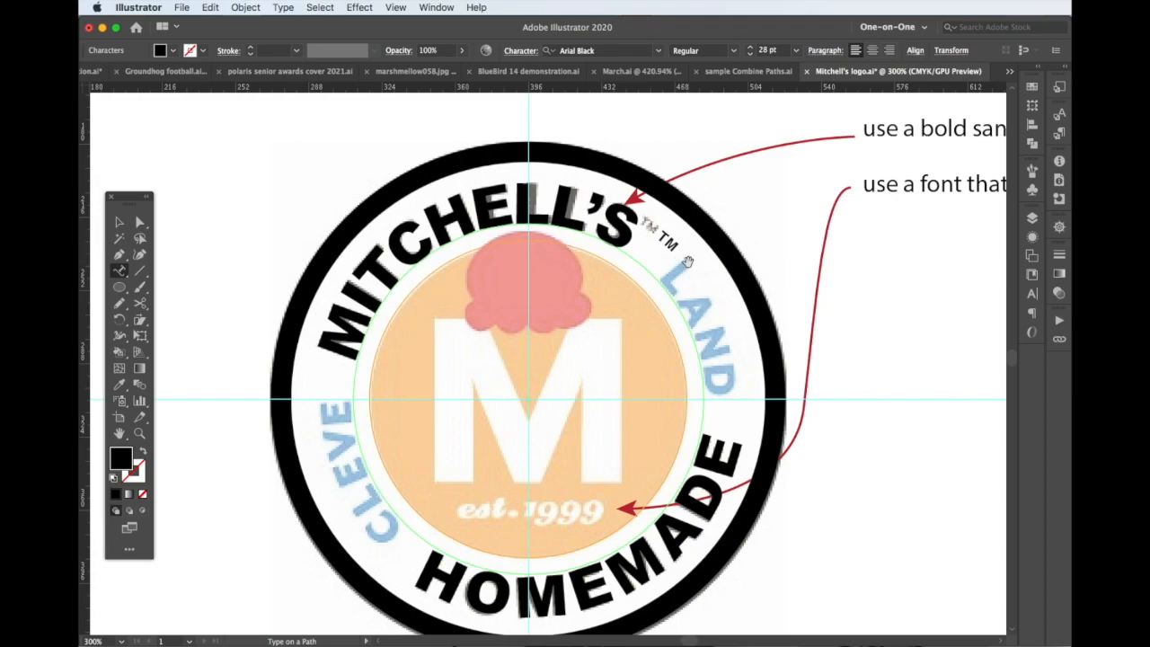
left_click(120, 222)
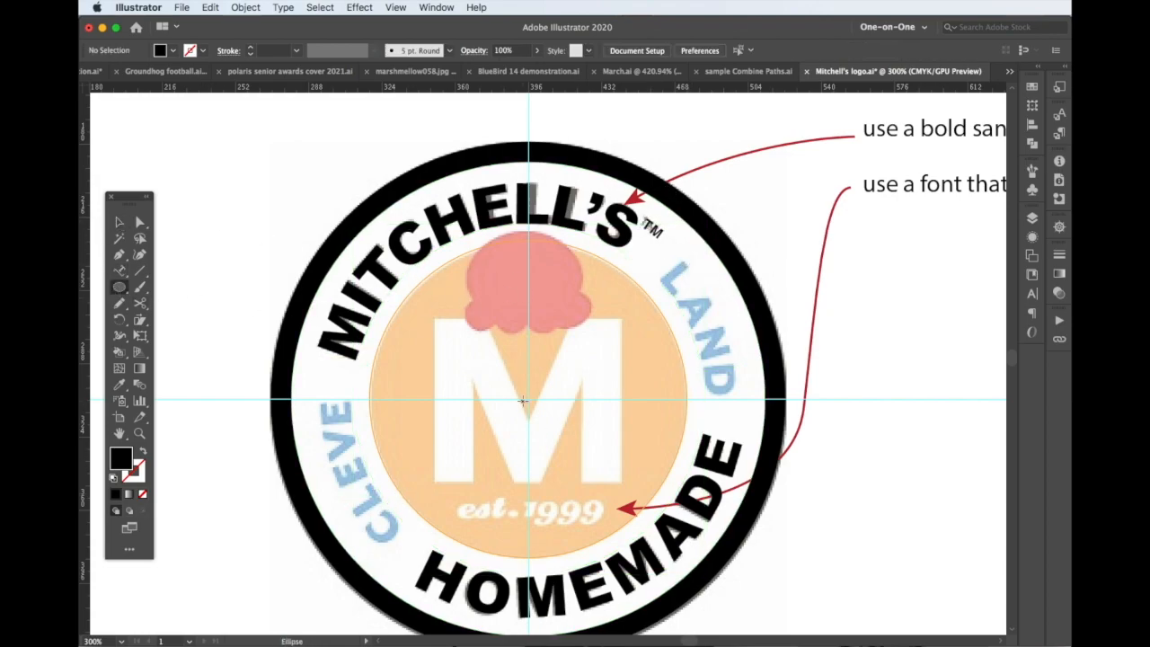
- Draw a circle from the guides' centre just outside the orange disc and place the text CLEVE on its path
left_click_drag(528, 399, 709, 578)
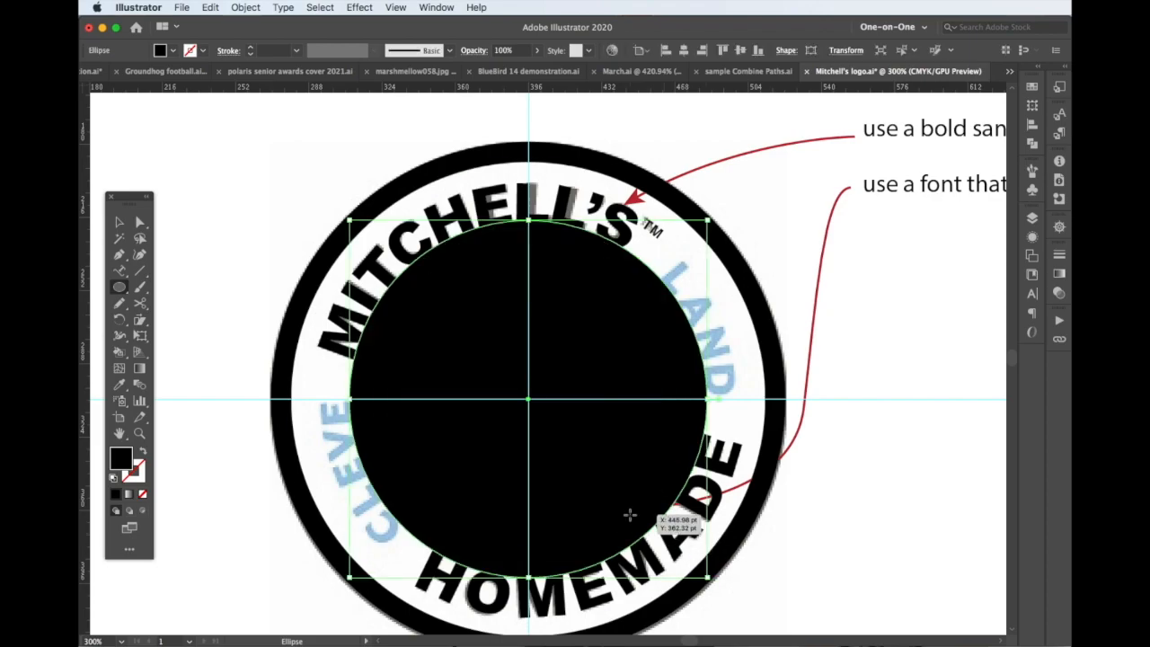
key("shift+x")
left_click(413, 532)
left_click(274, 500)
left_click(119, 271)
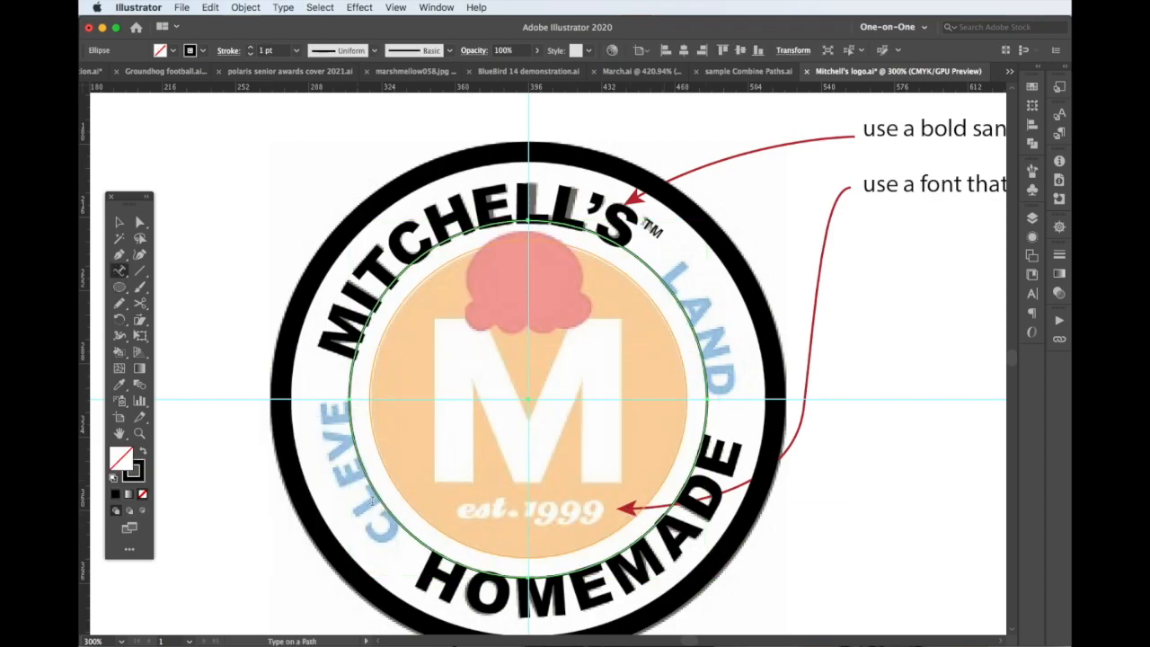
key("super+a")
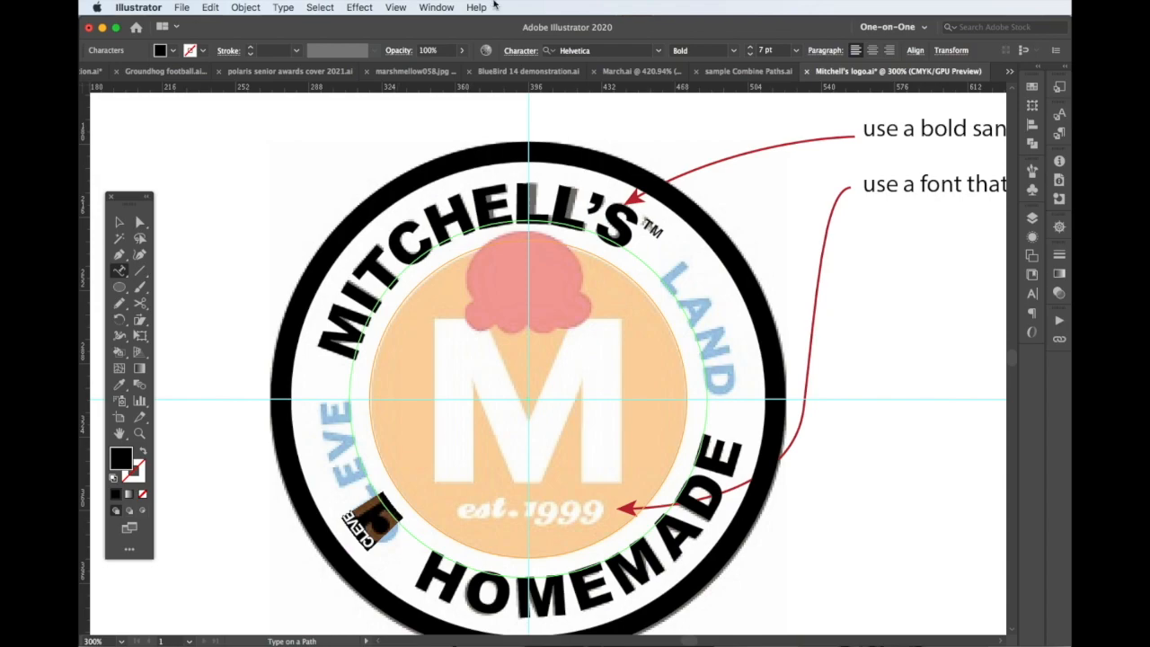
- Set CLEVE in Arial Black with a baseline shift of 0 pt and tracking of 0
left_click(660, 53)
left_click(639, 132)
left_click(526, 52)
left_click(388, 170)
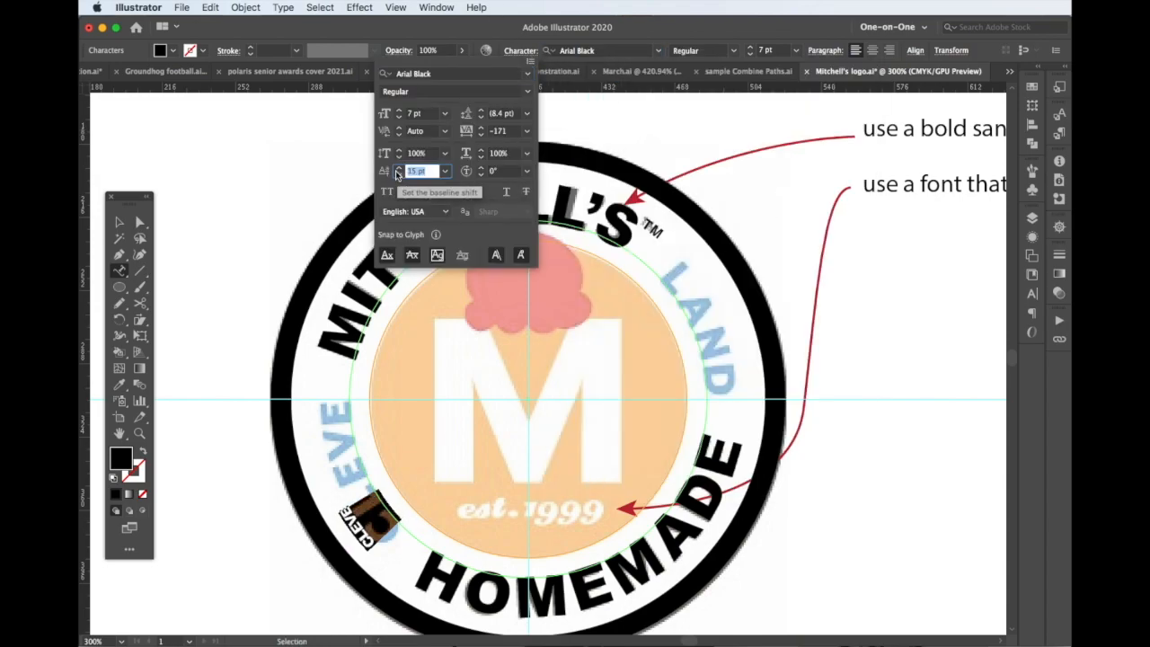
type("0")
double_click(513, 134)
type("0")
left_click(427, 174)
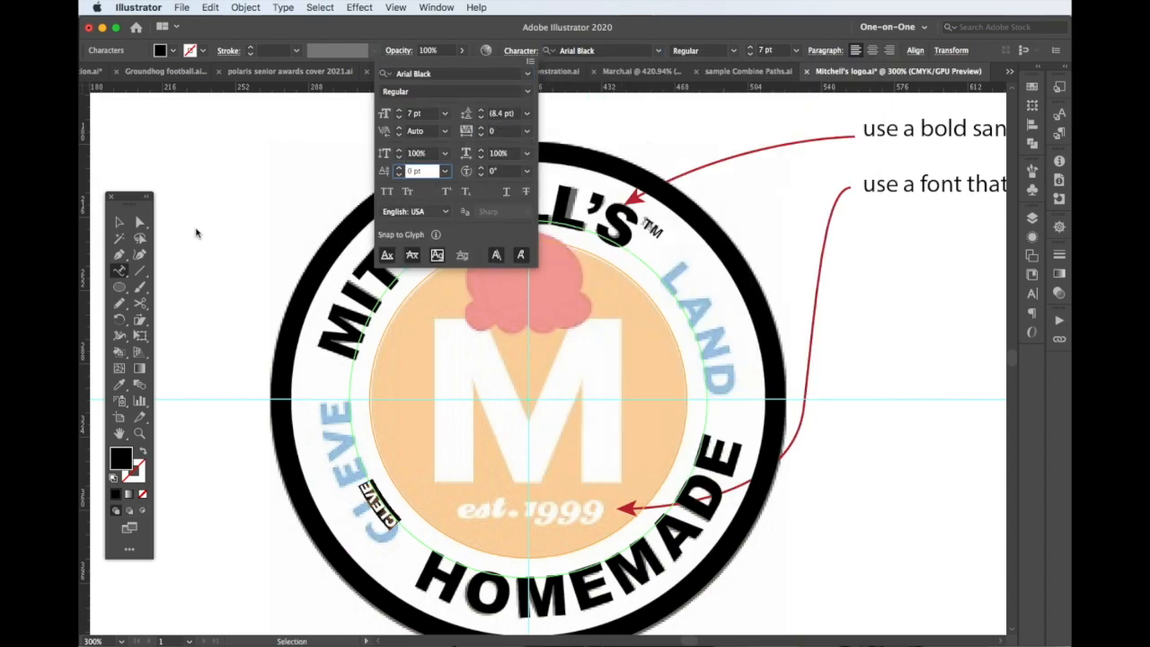
- Colour CLEVE with the blue swatch and set its size to 20 pt
left_click(1031, 90)
left_click(775, 52)
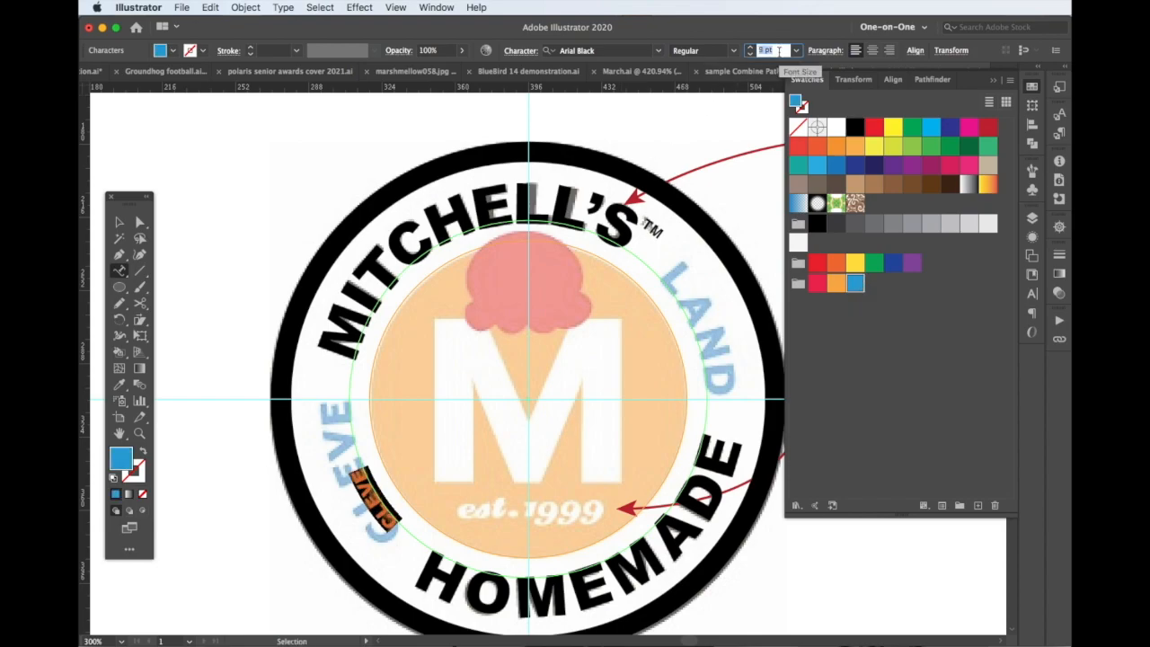
type("20")
key("Return")
- Adjust CLEVE's start and end along the circular path so the whole word covers the reference lettering
left_click(140, 223)
left_click_drag(382, 545, 415, 568)
left_click_drag(341, 486, 382, 546)
left_click_drag(417, 486, 428, 545)
left_click(119, 222)
left_click(397, 562)
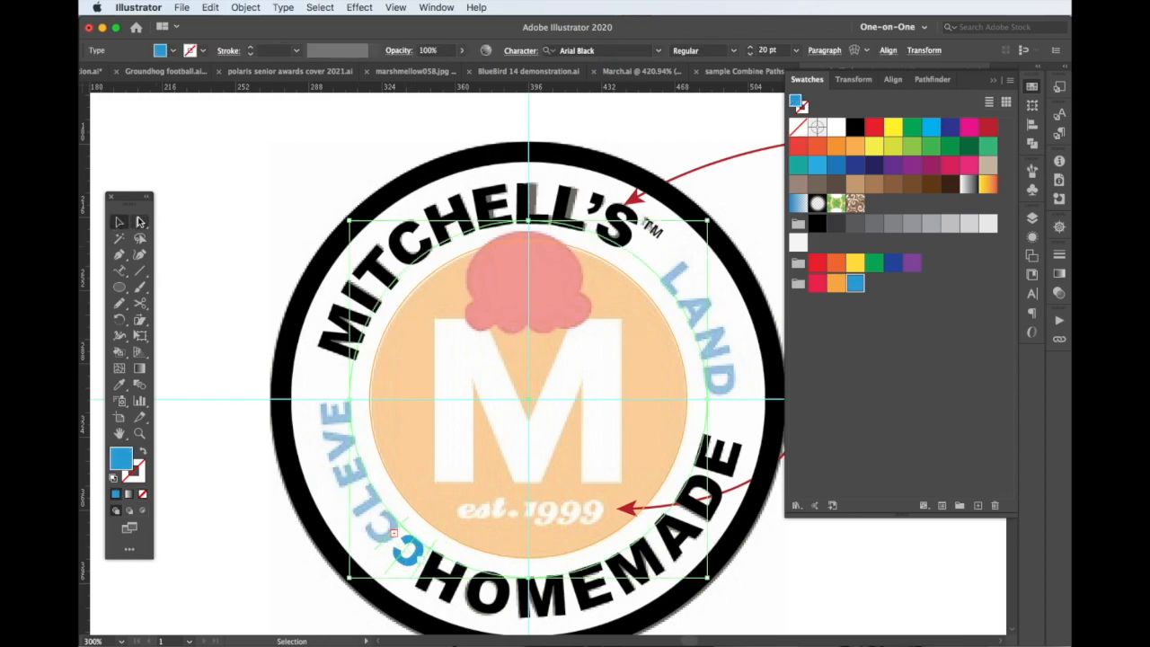
left_click(141, 222)
left_click_drag(389, 545, 315, 372)
left_click_drag(414, 569, 403, 557)
left_click(120, 223)
- Duplicate CLEVE in place and shift the copy along the circle to the reference's LAND
left_click(210, 7)
left_click(225, 70)
left_click(210, 8)
left_click(239, 131)
left_click(140, 222)
left_click_drag(317, 471, 752, 336)
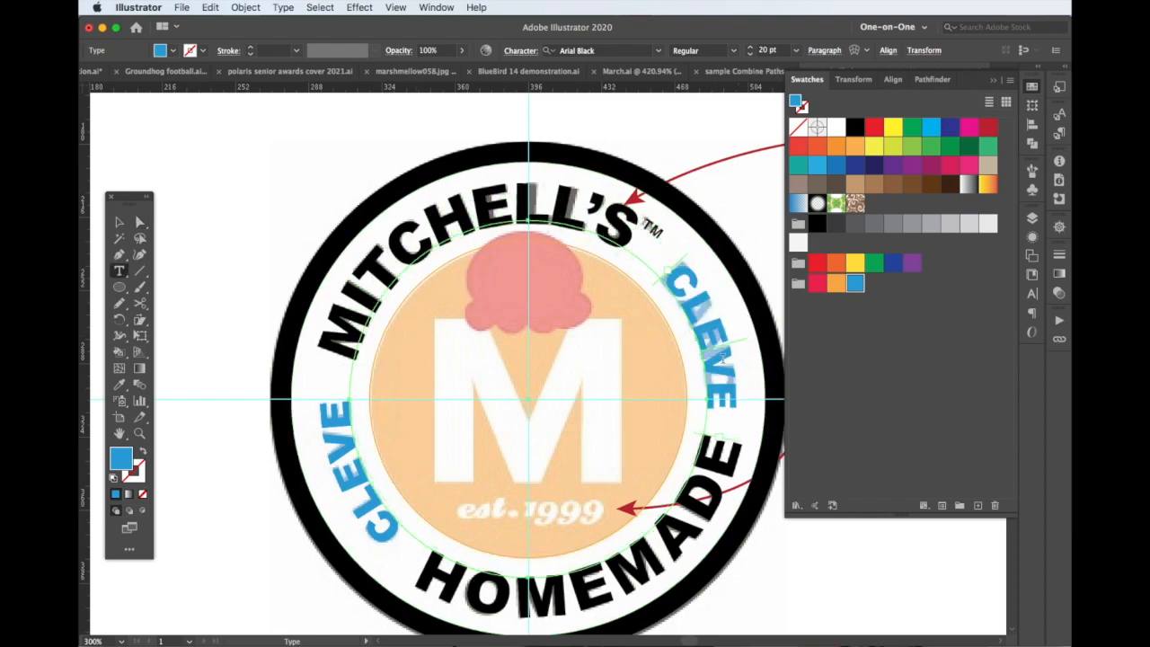
- Replace the copied word with LAND and set its tracking to 79 to match the reference
left_click_drag(120, 270, 179, 304)
left_click_drag(724, 410, 663, 263)
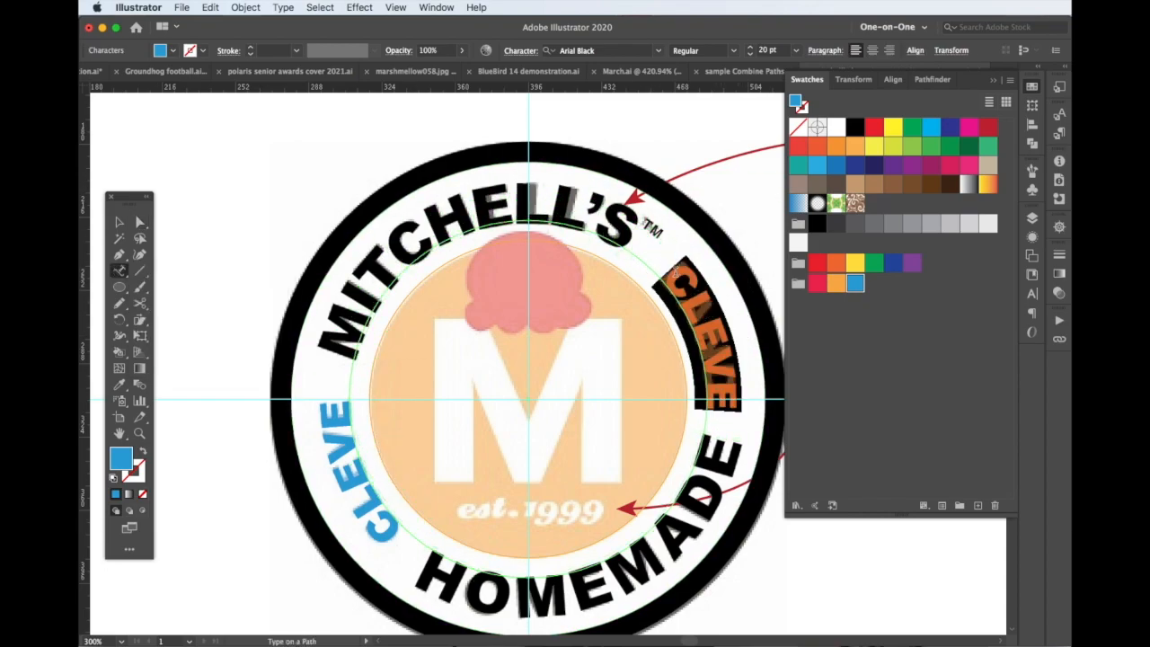
type("LAND")
left_click(120, 223)
left_click(520, 50)
left_click(502, 131)
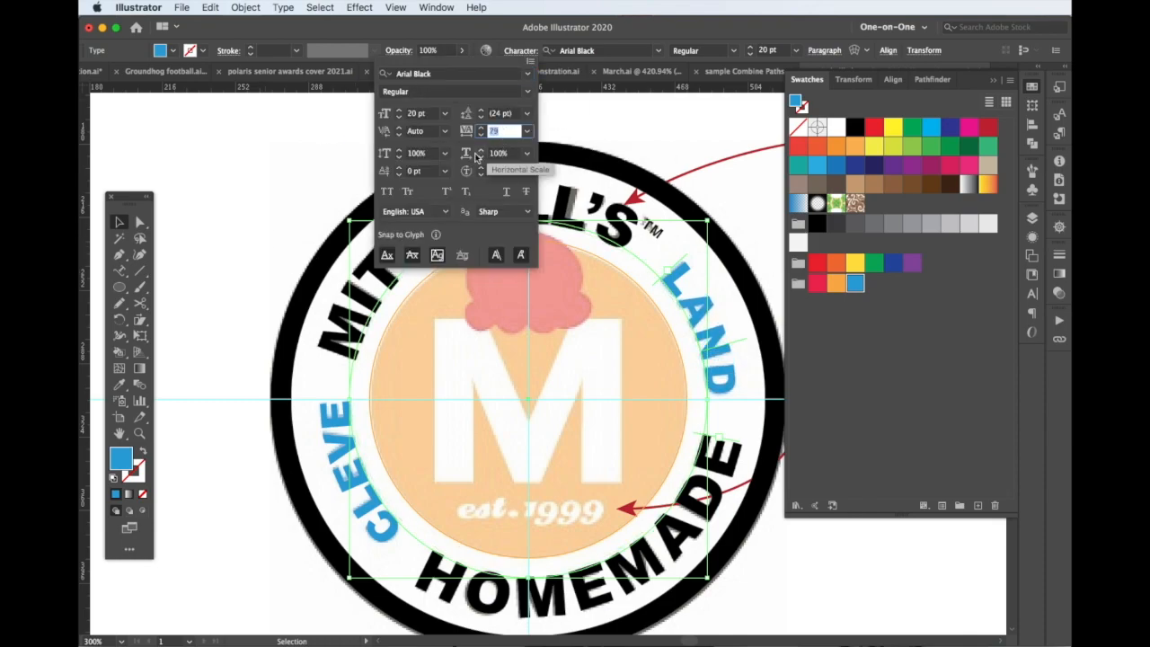
left_click(279, 183)
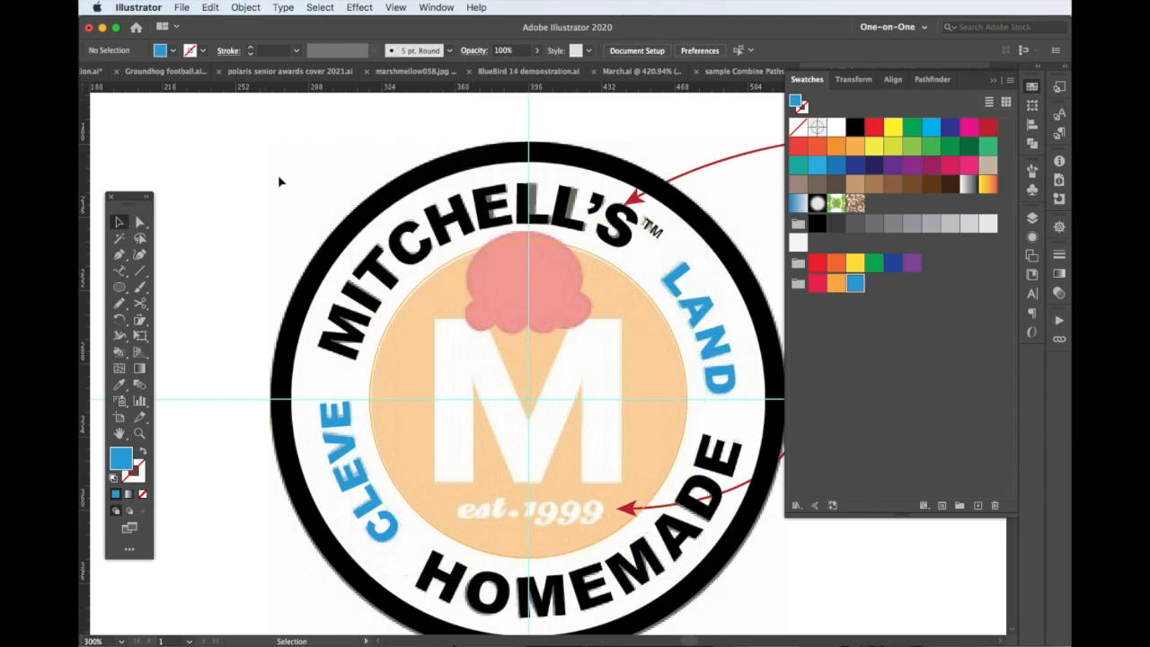
- Trace the M's left half up to the vertical centre guide with the Pen tool, as a blue outline without fill
left_click(528, 412)
left_click(484, 320)
left_click(435, 319)
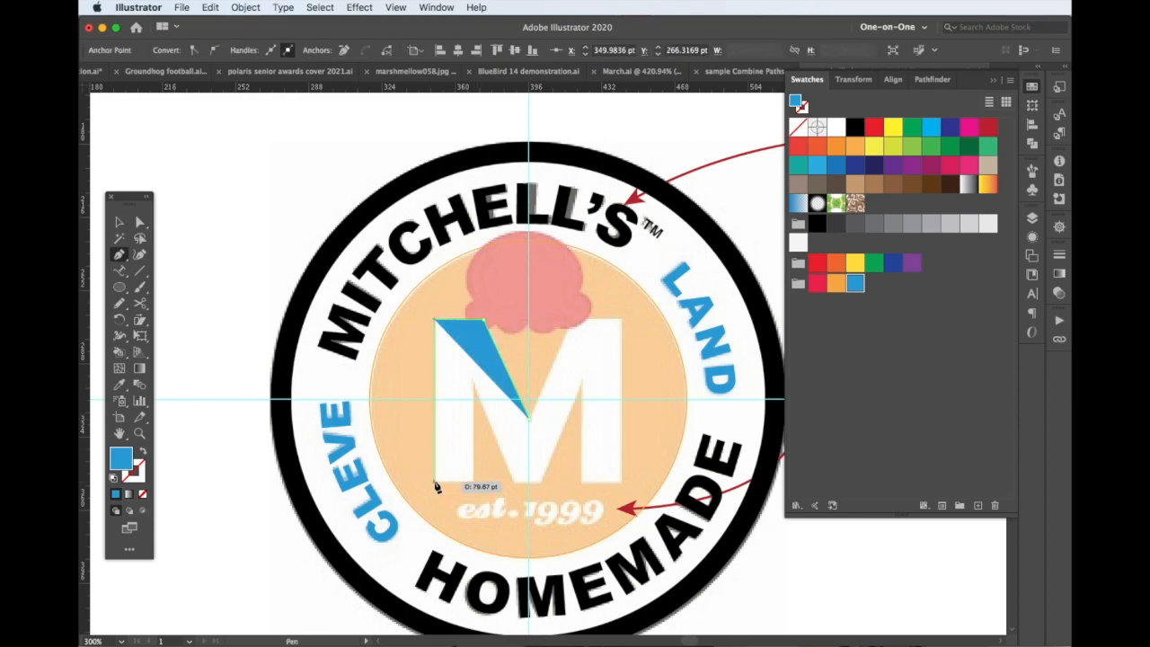
left_click(435, 479)
left_click(473, 479)
left_click(141, 453)
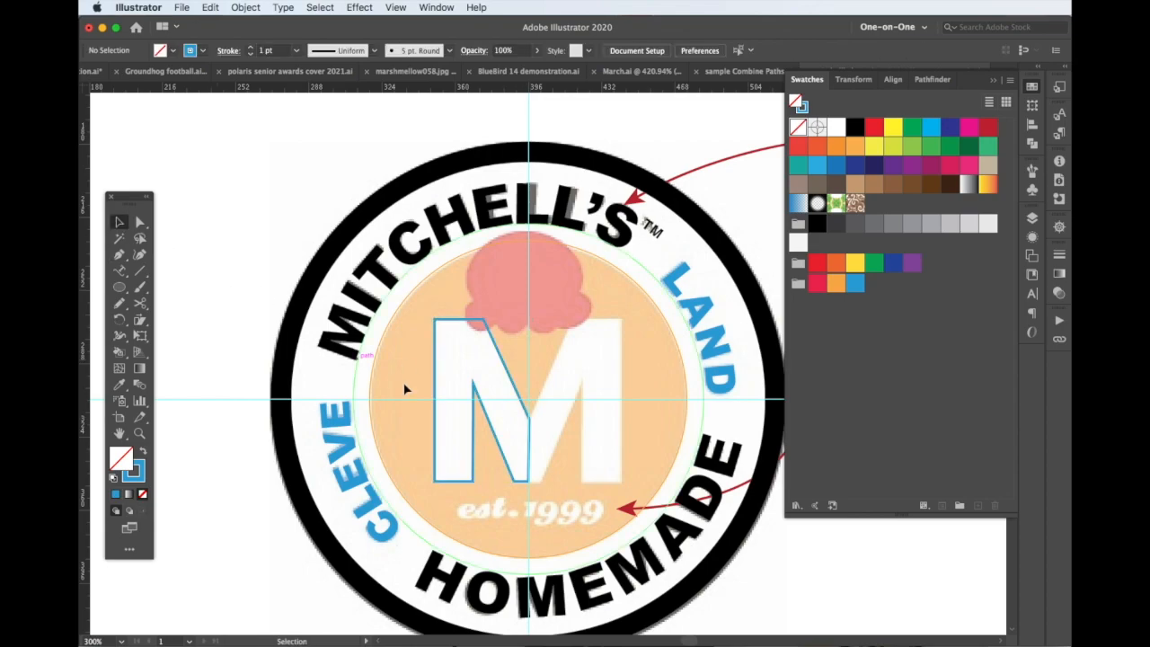
- Mirror a copy of the half M across the vertical guide and unite the halves with the default white fill and black stroke
key("o")
left_click(531, 374, "alt")
left_click(717, 569)
left_click(483, 387, "shift")
left_click(1032, 144)
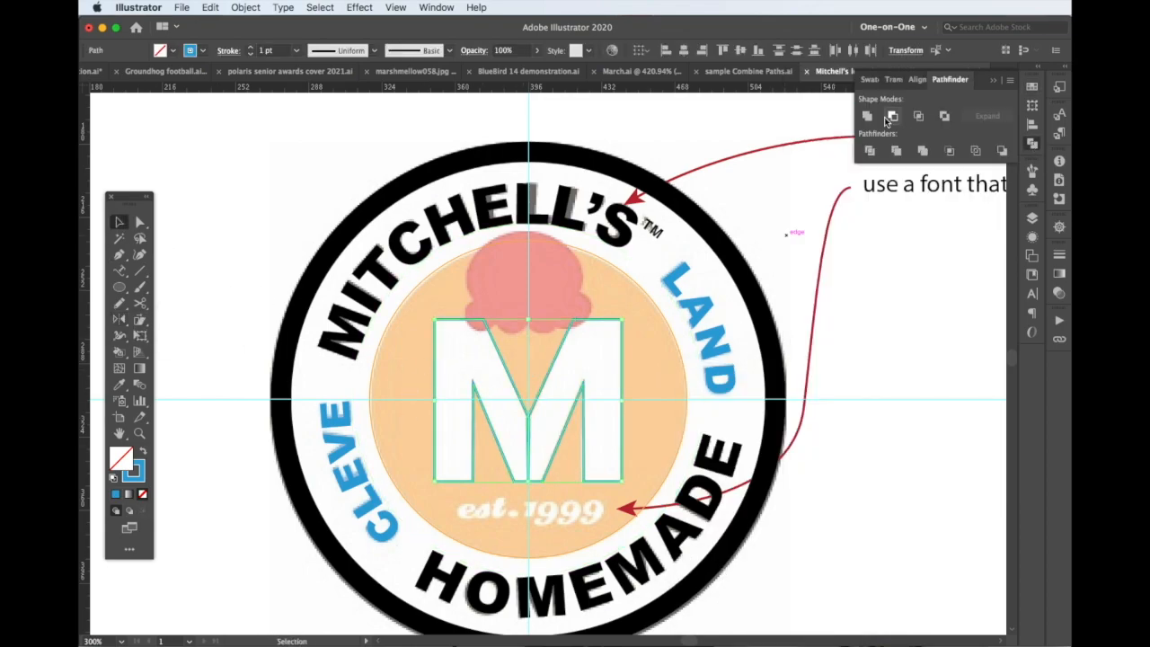
left_click(869, 116)
left_click(115, 479)
- Draw an ellipse centred on the vertical guide over the upper ice cream scoop and fill it red
key("l")
scroll(554, 310, "up", 3)
left_click_drag(485, 207, 639, 326)
left_click(1033, 87)
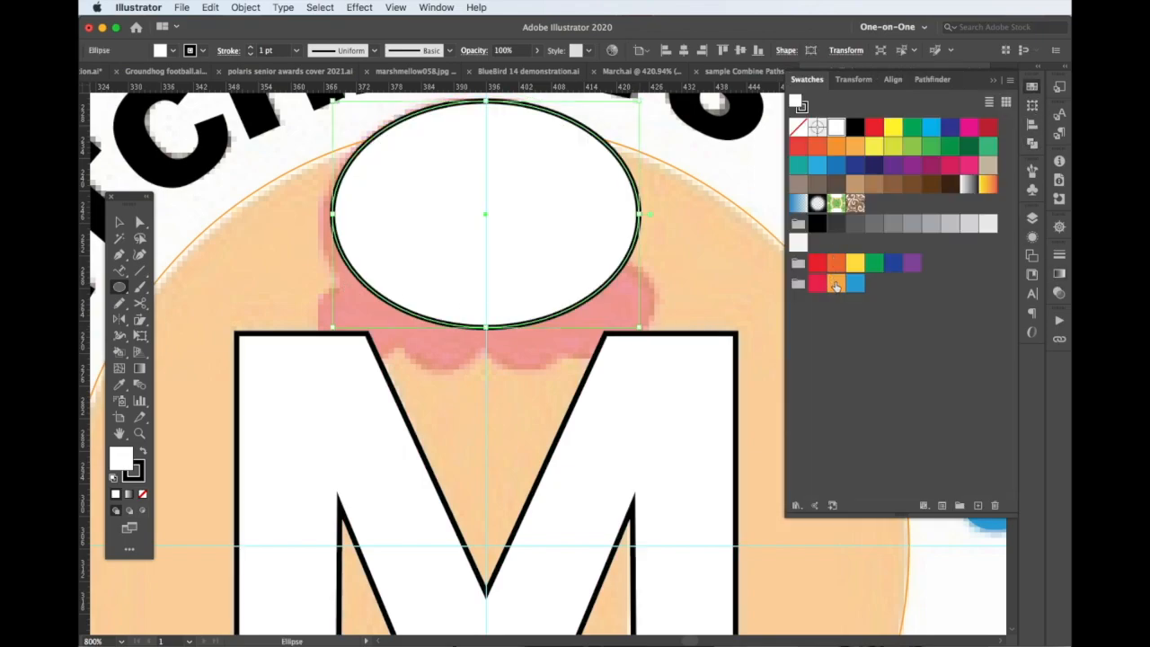
key("i")
left_click(619, 307)
- Place two small adjoining circles along the scoop's lower-left edge and reflect copies of them across the vertical guide
key("l")
left_click_drag(315, 293, 480, 352)
key("v")
left_click(384, 333, "shift")
left_click(120, 289)
left_click(119, 319)
left_click(485, 308, "alt")
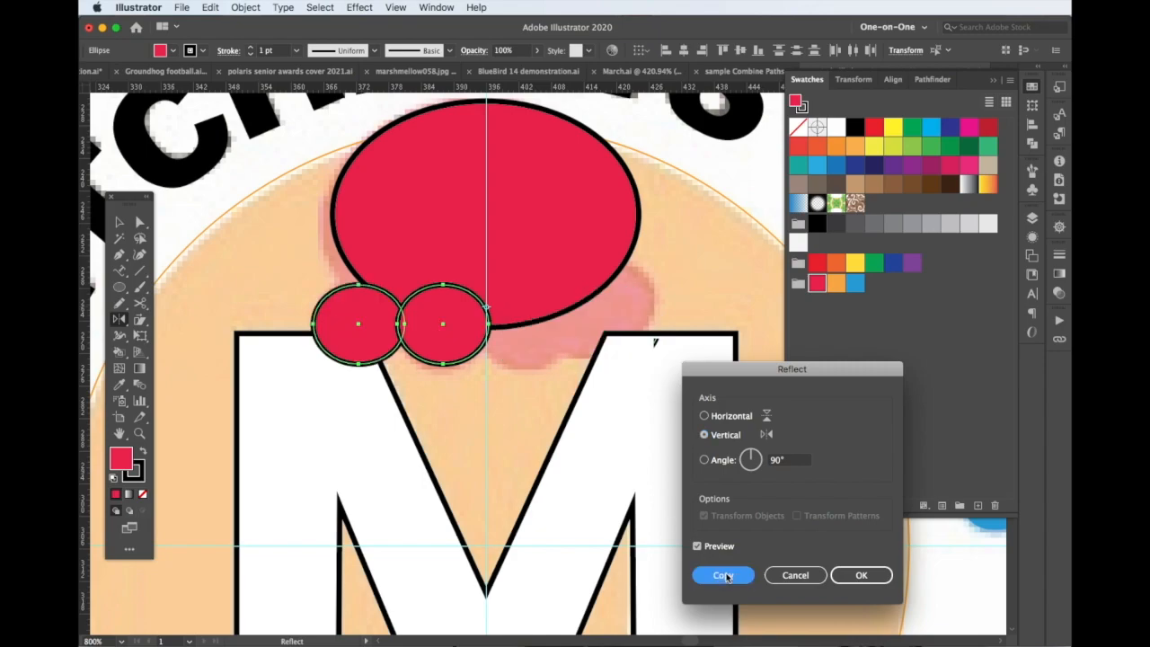
left_click(793, 572)
- Unite the large ellipse and the four small circles into one scoop shape
key("v")
left_click(367, 333, "shift")
left_click(402, 233, "shift")
left_click(1032, 144)
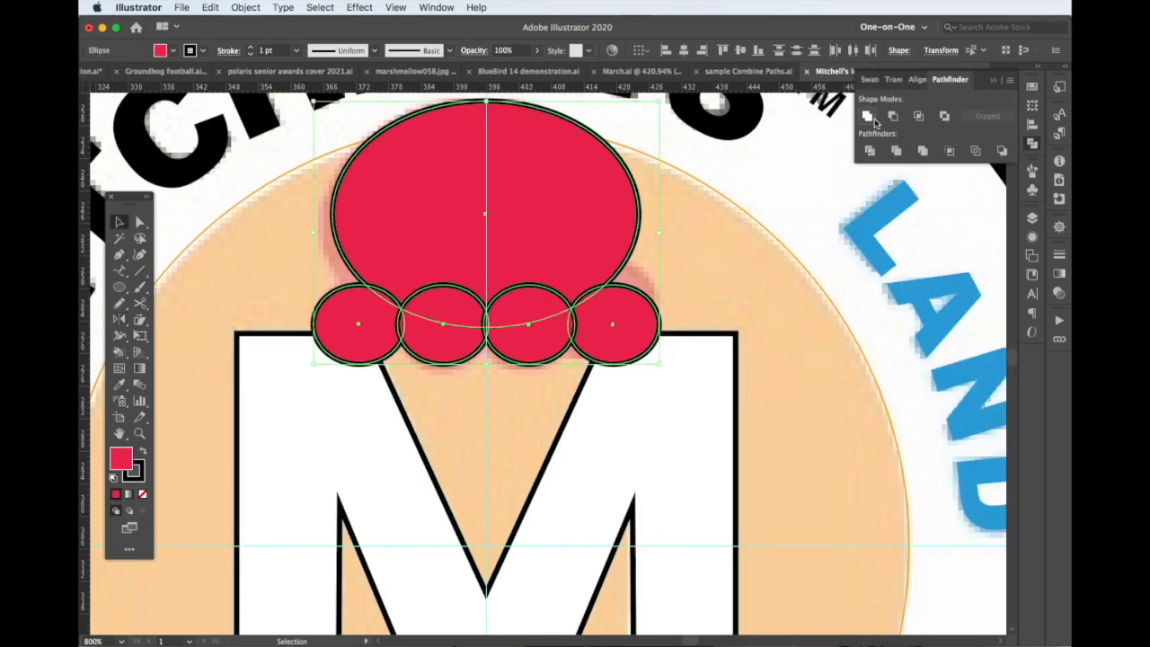
left_click(867, 117)
- Merge an additional ellipse into the scoop to close the gaps above the small circles, and remove the scoop's stroke
left_click(121, 288)
mouse_move(375, 285)
left_mouse_down()
mouse_move(604, 325)
mouse_move(586, 329)
left_mouse_up()
left_click(610, 251, "shift")
left_click(867, 117)
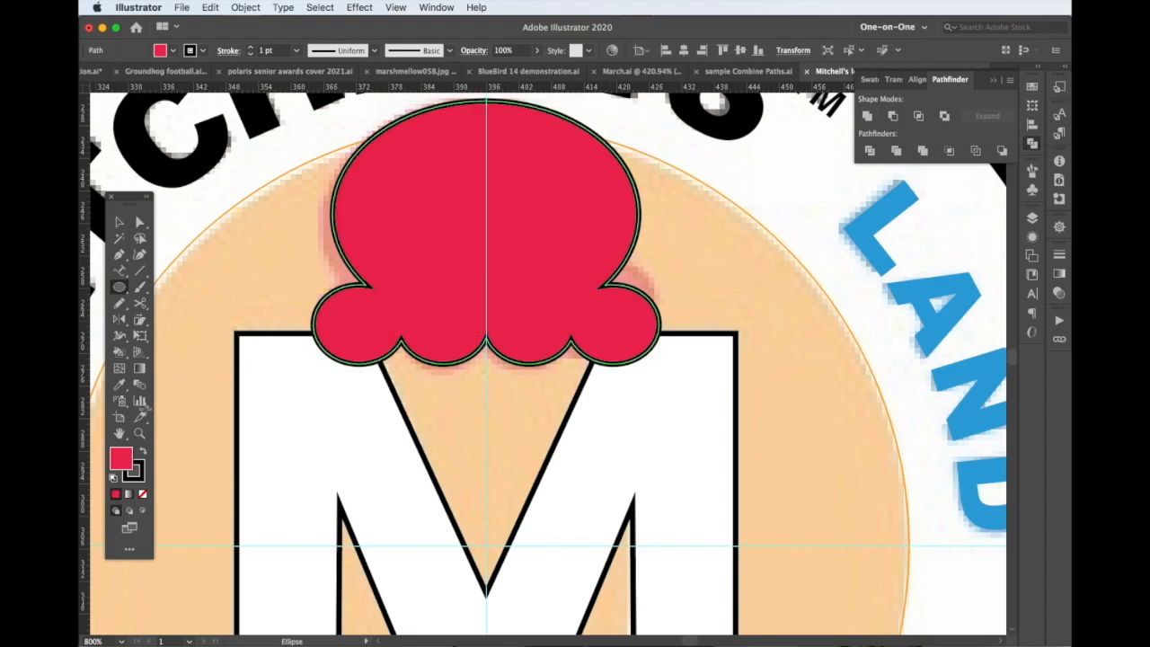
left_click(143, 496)
- Add the point text est.1999 below the M
scroll(419, 441, "down", 3)
scroll(422, 440, "down", 5)
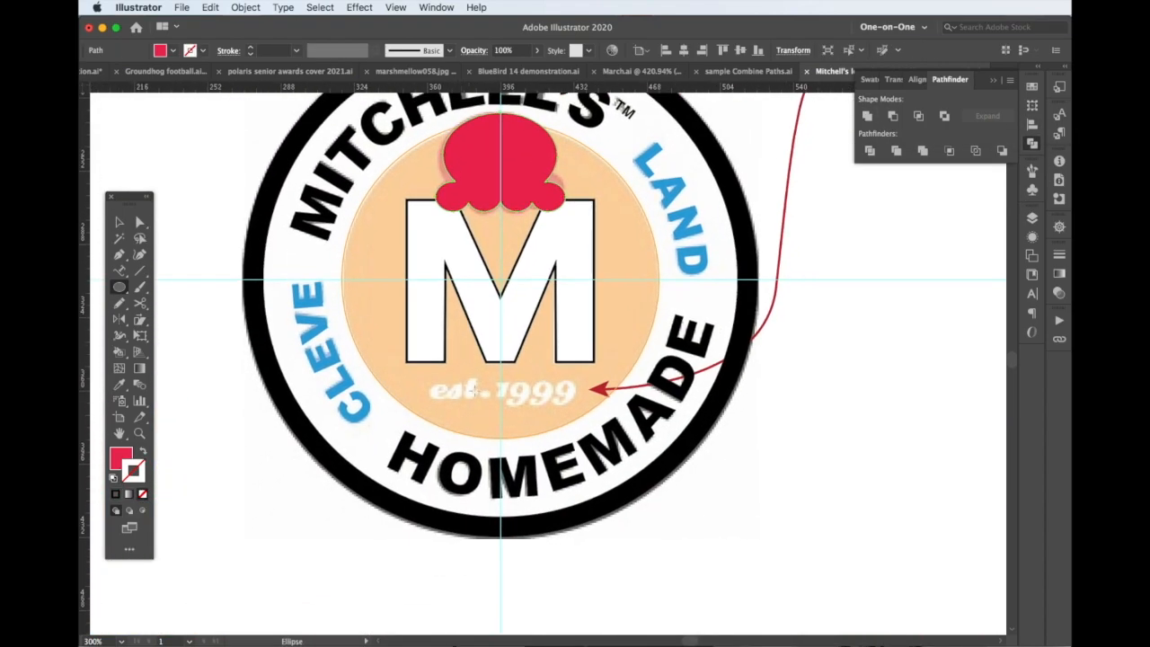
scroll(499, 413, "up", 1)
left_click(119, 271)
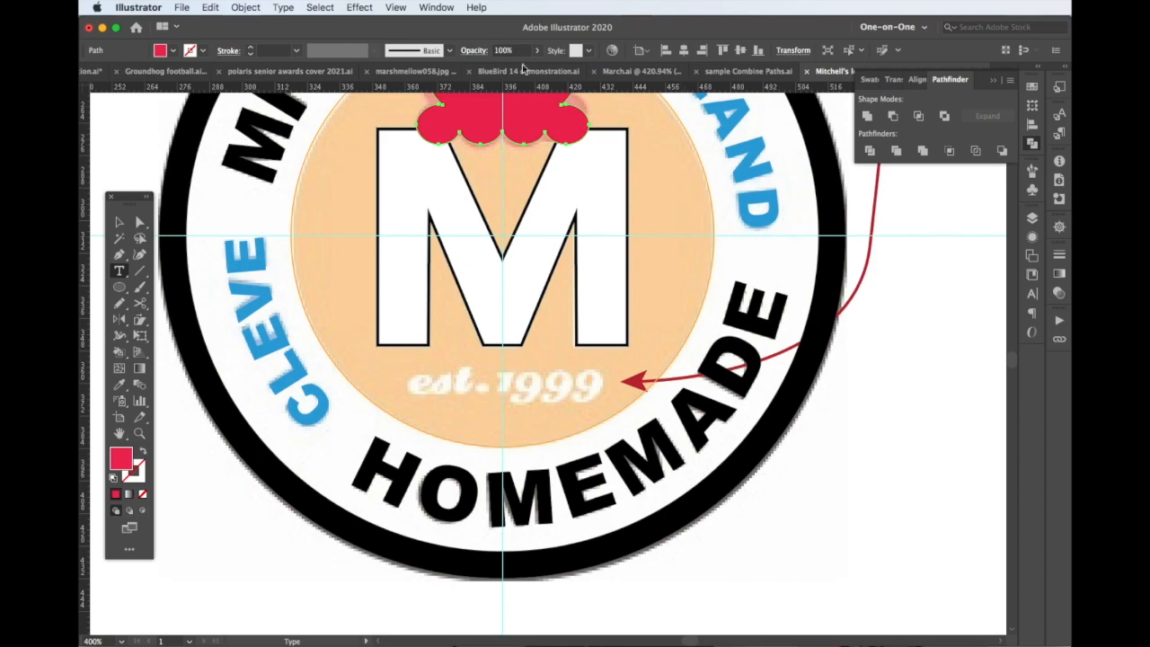
left_click(480, 412)
type("est.1999")
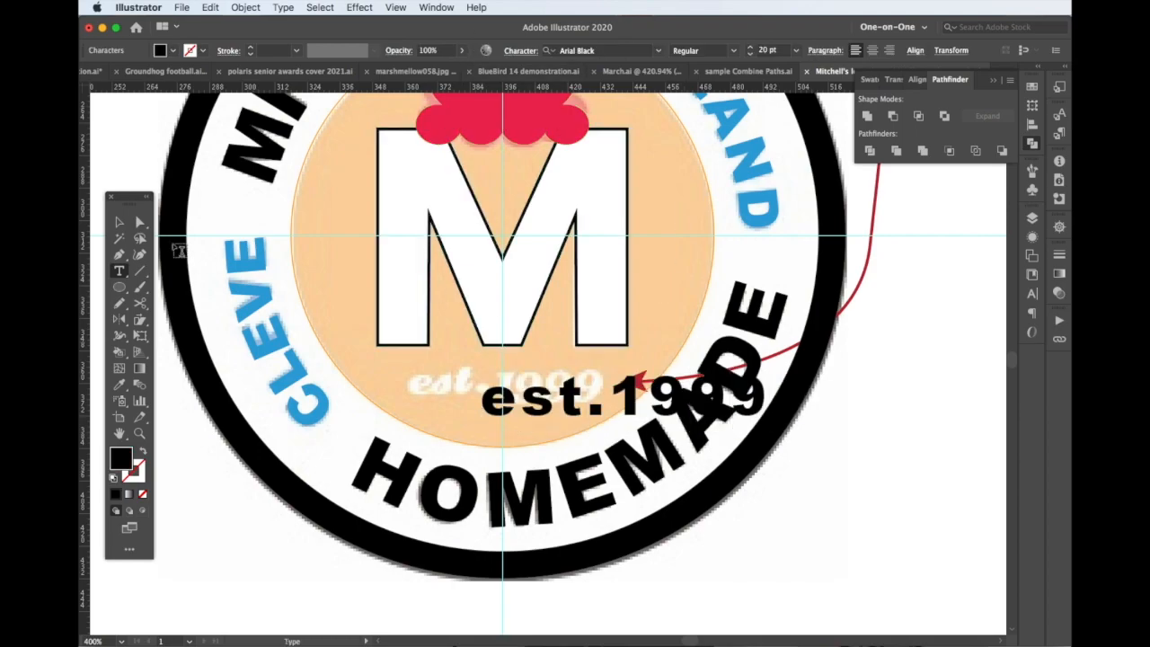
- Move est.1999 just below the reference lettering and set its tracking to 0
left_click(120, 222)
left_click_drag(561, 405, 455, 431)
left_click(520, 51)
left_click_drag(509, 132, 486, 137)
type("0")
left_click(431, 172)
- Set est.1999 in Bodoni 72 Oldstyle Bold
left_click(659, 51)
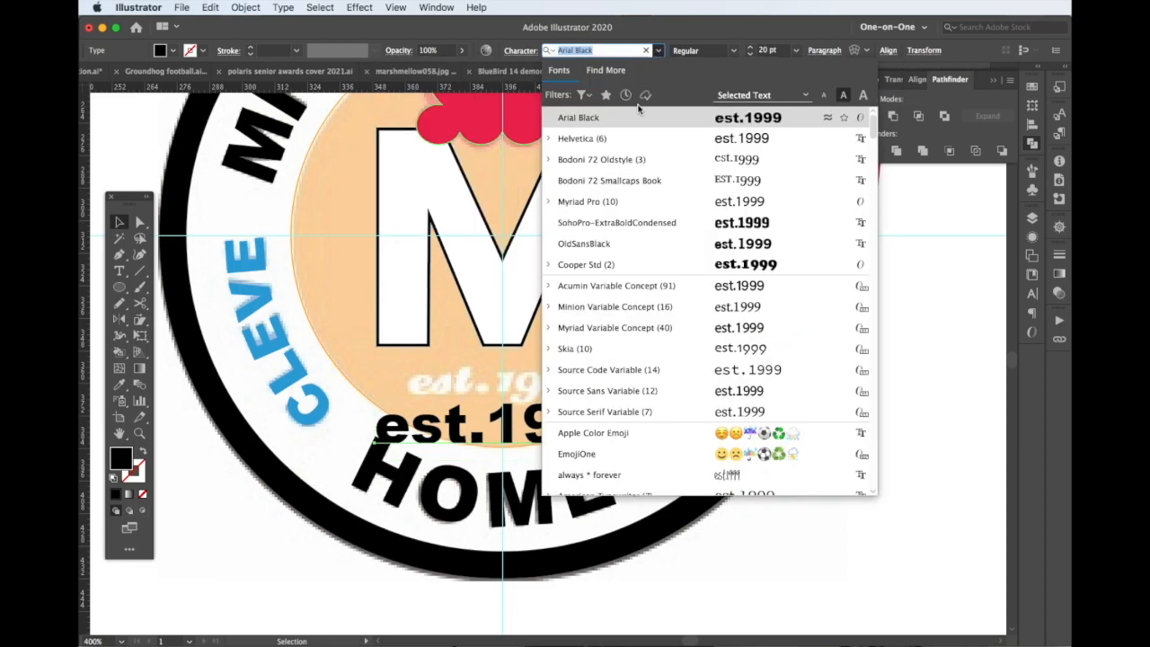
left_click(616, 155)
left_click(732, 51)
left_click(692, 95)
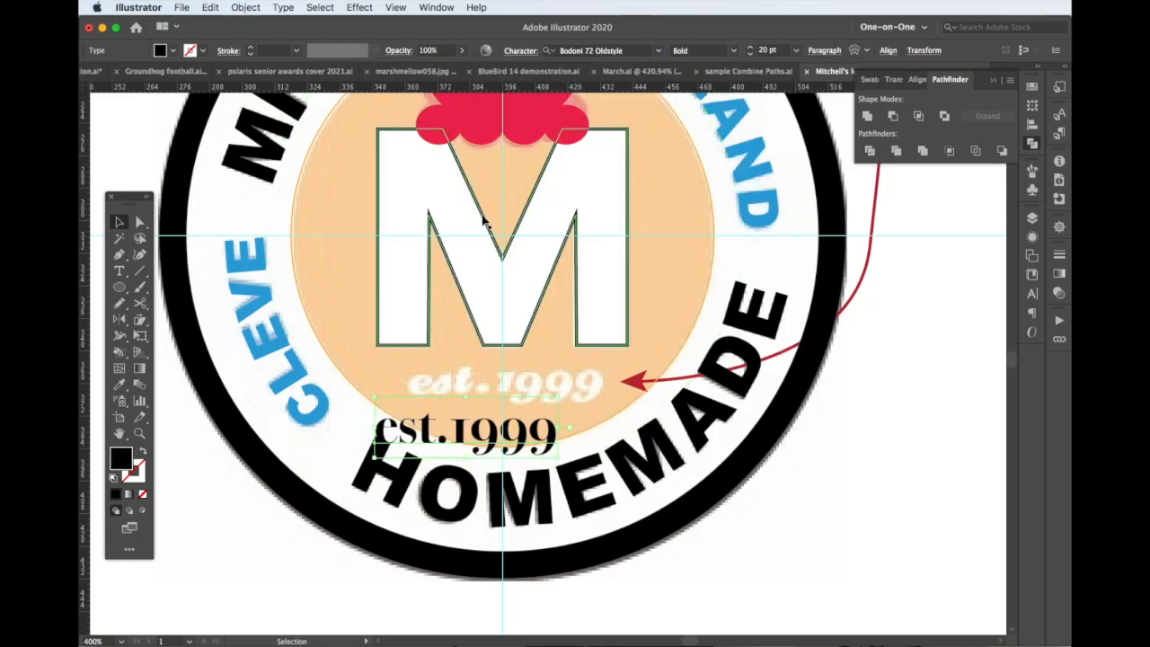
- Position est.1999 over the reference lettering and shear it along the horizontal axis to slant it
left_click_drag(430, 436, 471, 387)
double_click(139, 319)
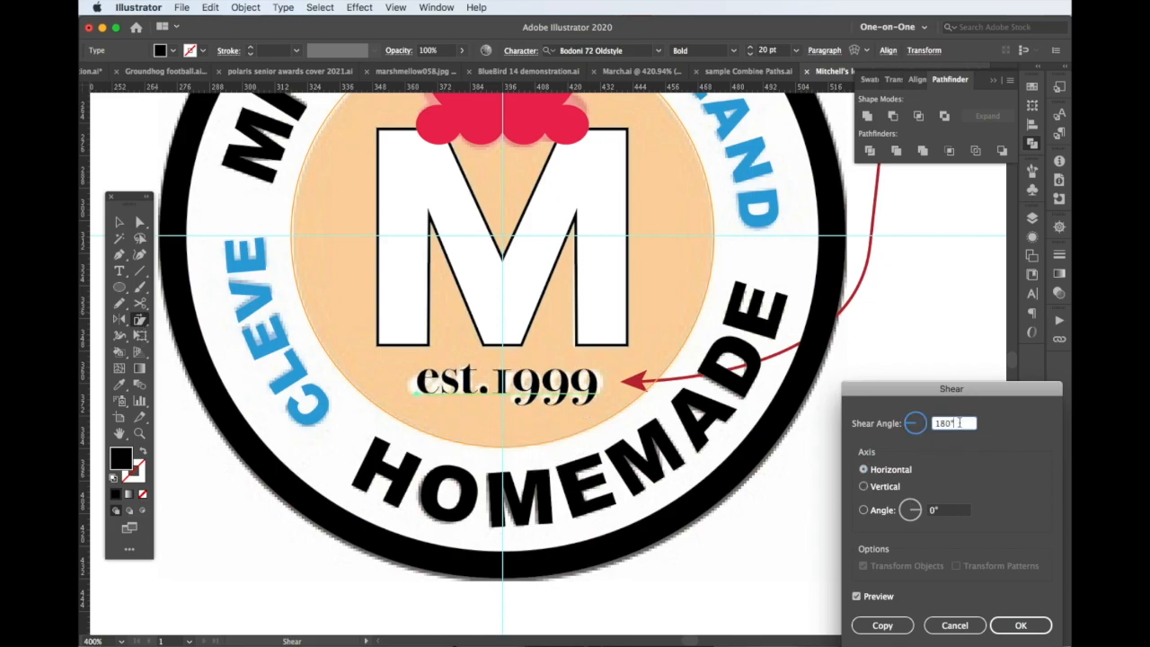
scroll(959, 426, "up", 10)
left_click(1021, 626)
- Thicken est.1999 with a 0.5 pt stroke and make both its fill and stroke white
left_click(135, 473)
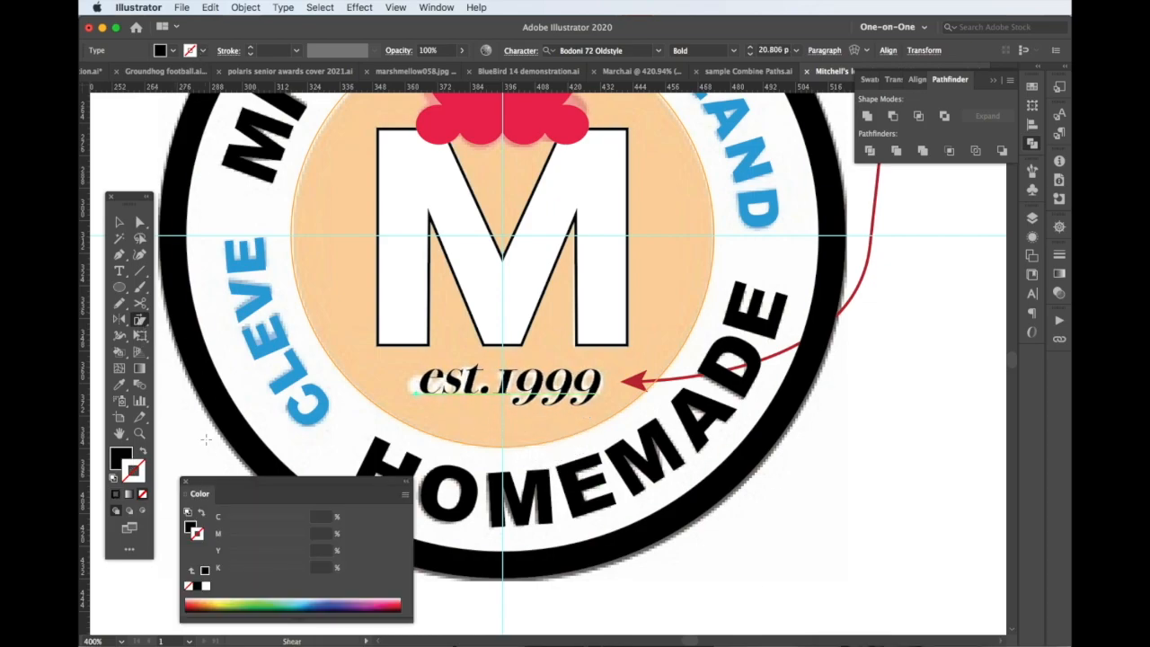
left_click(204, 572)
left_click(250, 54)
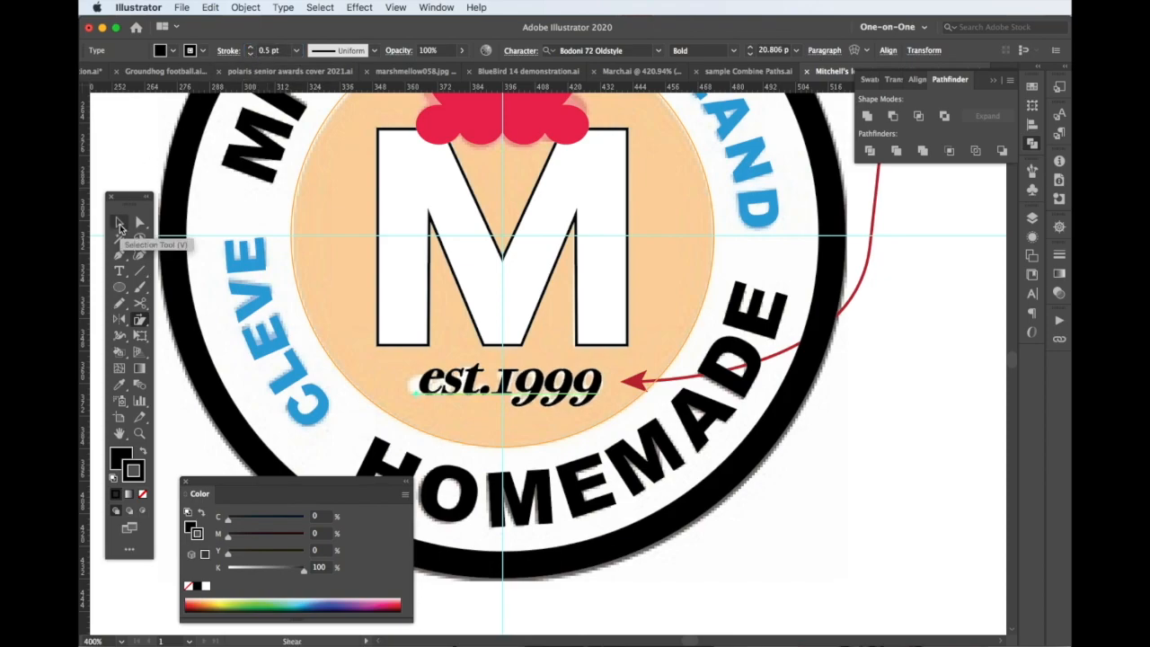
left_click(206, 587)
left_click(112, 459)
left_click(206, 587)
key("v")
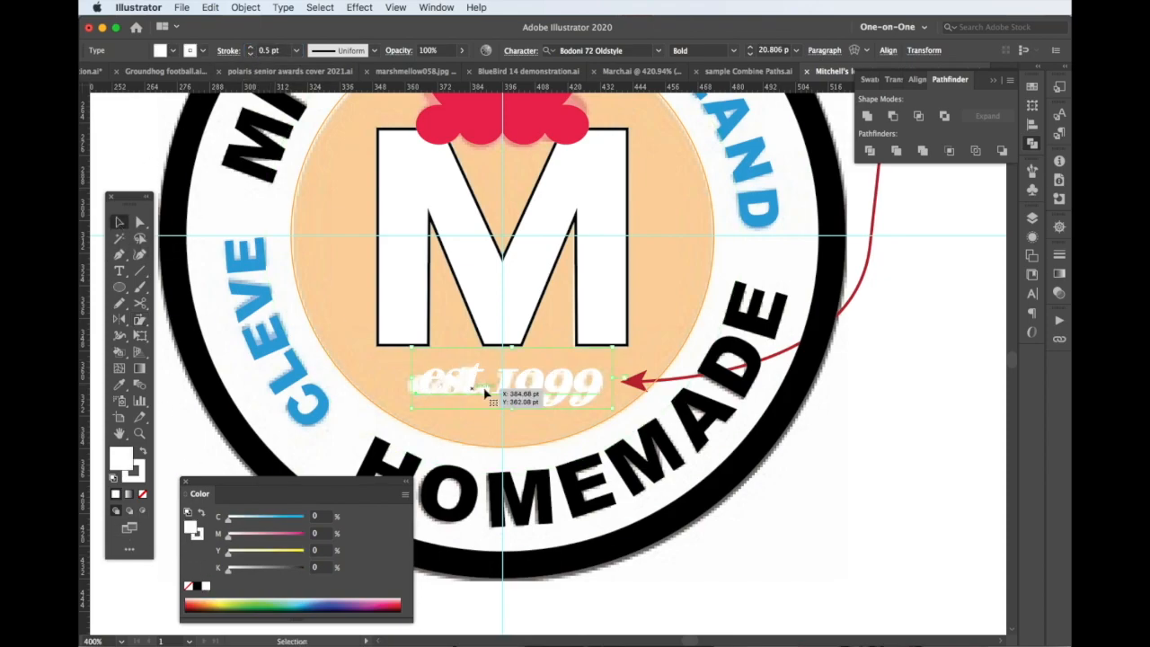
- Hide the Logo Reference layer and select the black outer ring
key("shift+super+a")
key("super+minus")
key("super+minus")
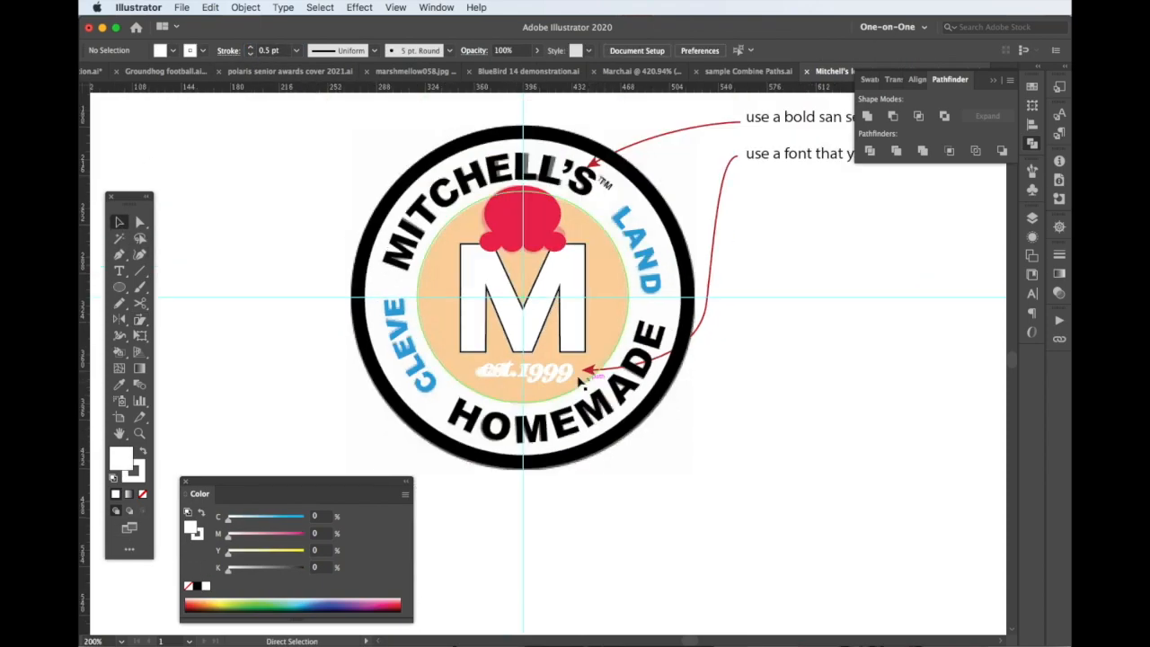
left_click(1033, 218)
left_click(778, 330)
left_click(660, 216)
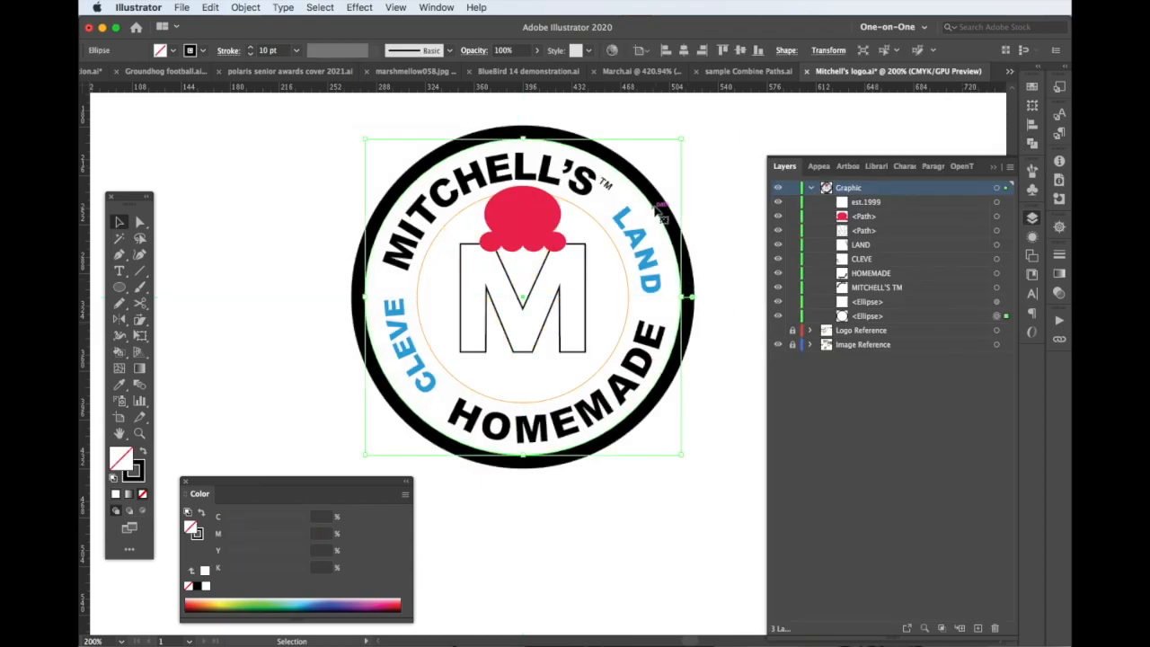
- Draw a bright blue rectangle without stroke around the whole logo and send it to the back
left_click_drag(119, 288, 189, 285)
mouse_move(300, 106)
left_mouse_down()
mouse_move(731, 488)
mouse_move(761, 495)
left_mouse_up()
left_click_drag(227, 521, 279, 520)
left_click(142, 495)
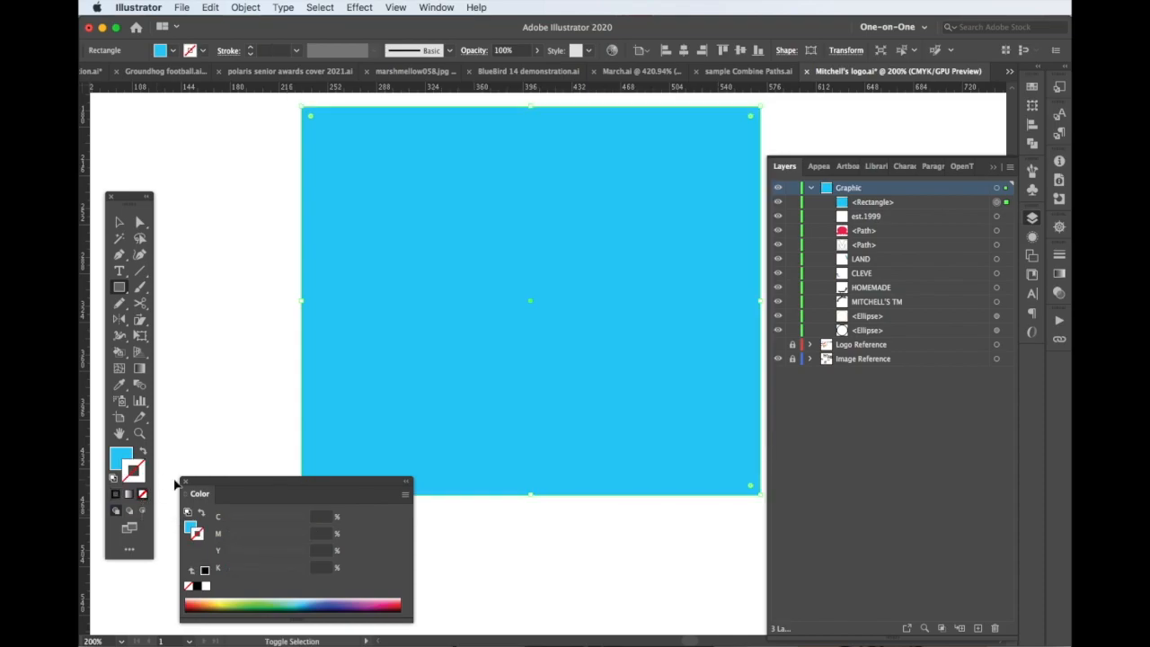
key("super+shift+bracketleft")
- Fill the outer circle white and the inner circle orange, and remove the M's black stroke
left_click(120, 222)
left_click(174, 271)
left_click(422, 270)
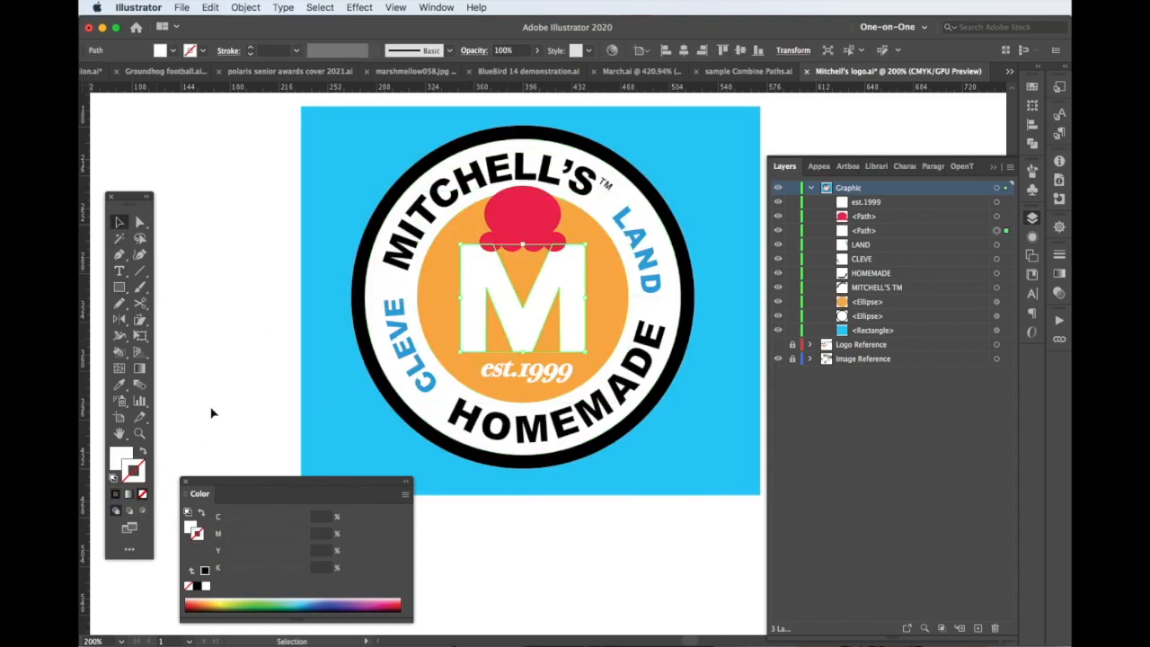
left_click(213, 413)
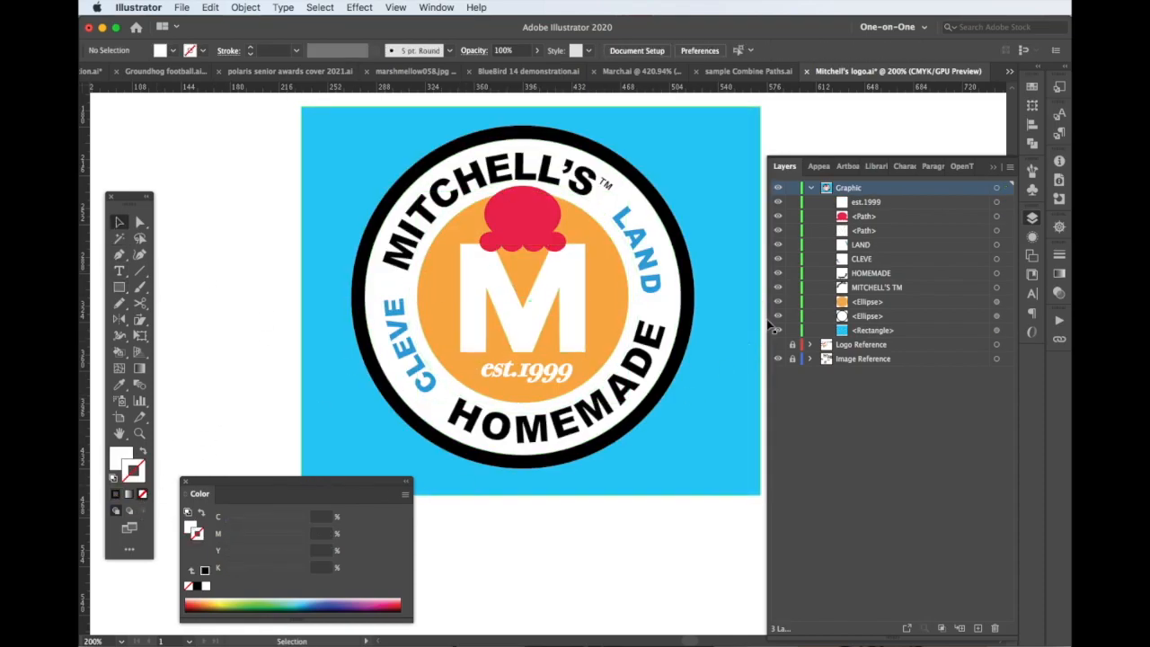
- Toggle the Logo Reference and Graphic layers' visibility to compare the artwork with the reference
left_click(810, 187)
left_click(779, 202)
left_click(778, 190)
left_click(778, 190)
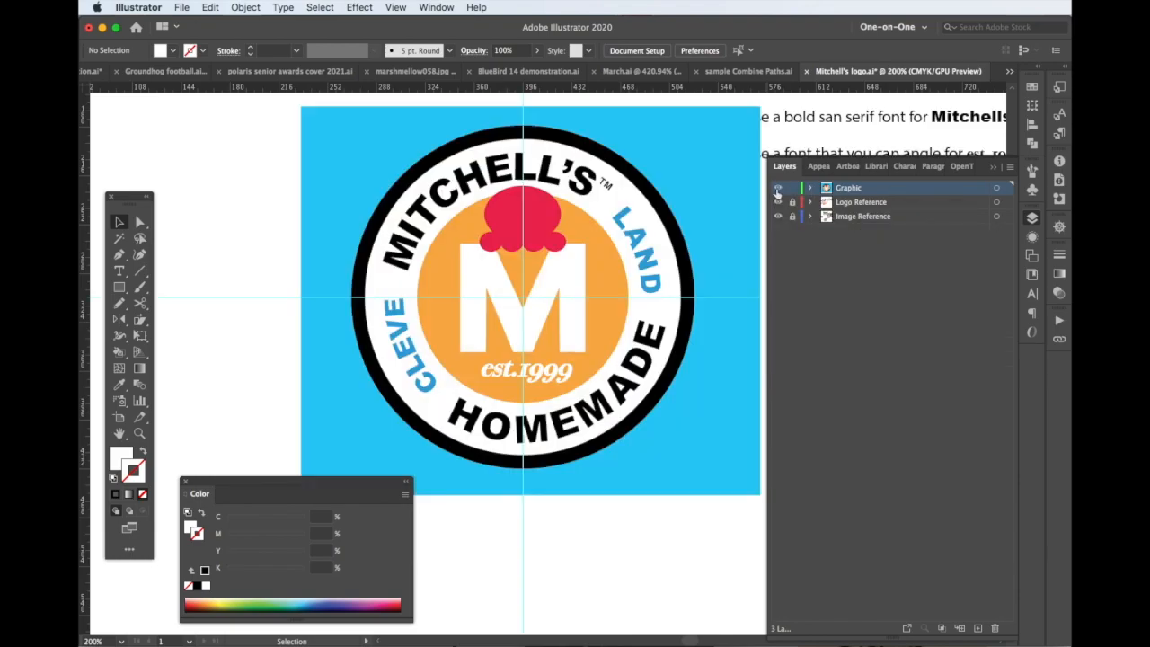
left_click(777, 202)
- Display the logo enlarged in full-screen mode without panels and rulers
key("Tab")
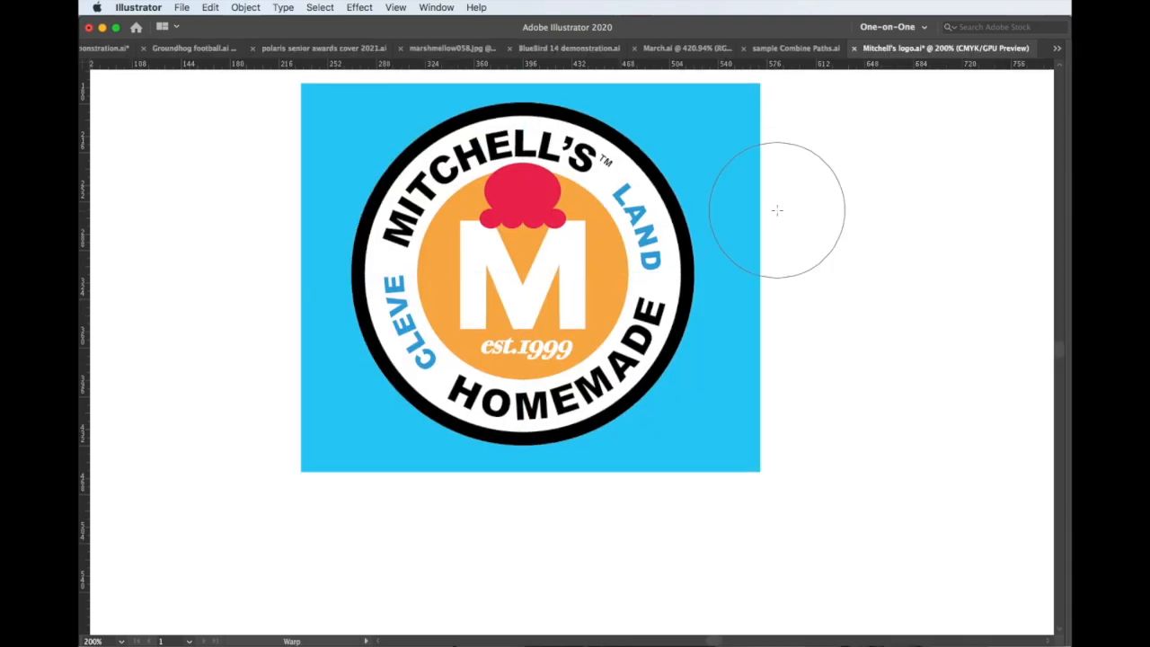
key("super+r")
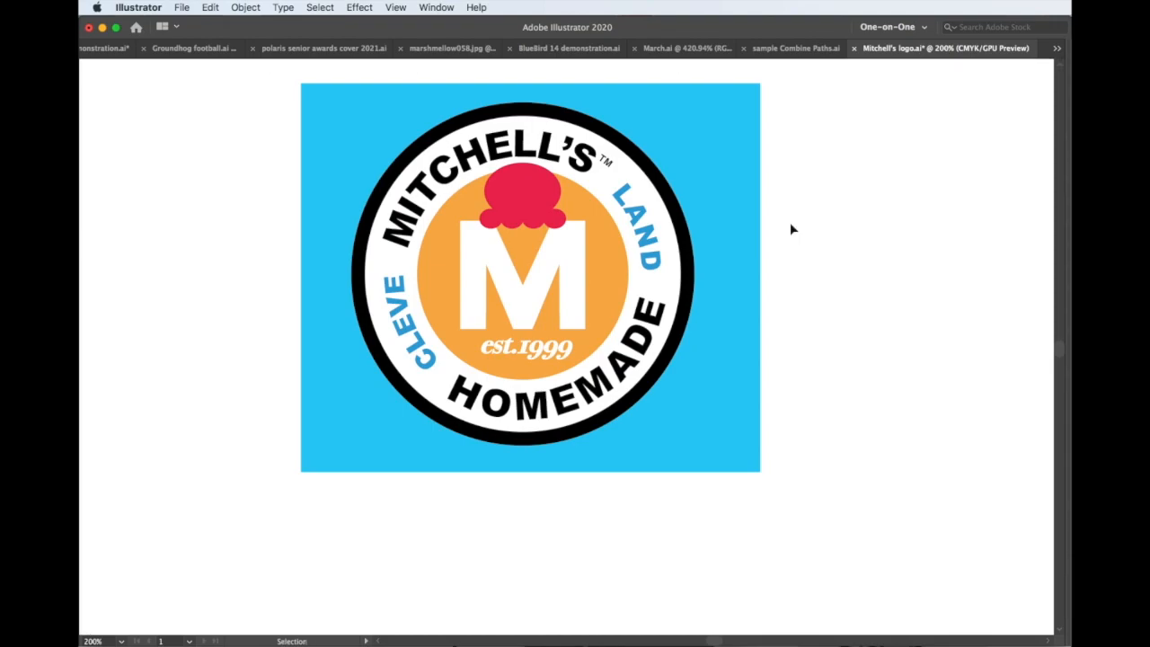
key("f")
key("f")
left_click_drag(654, 247, 672, 329)
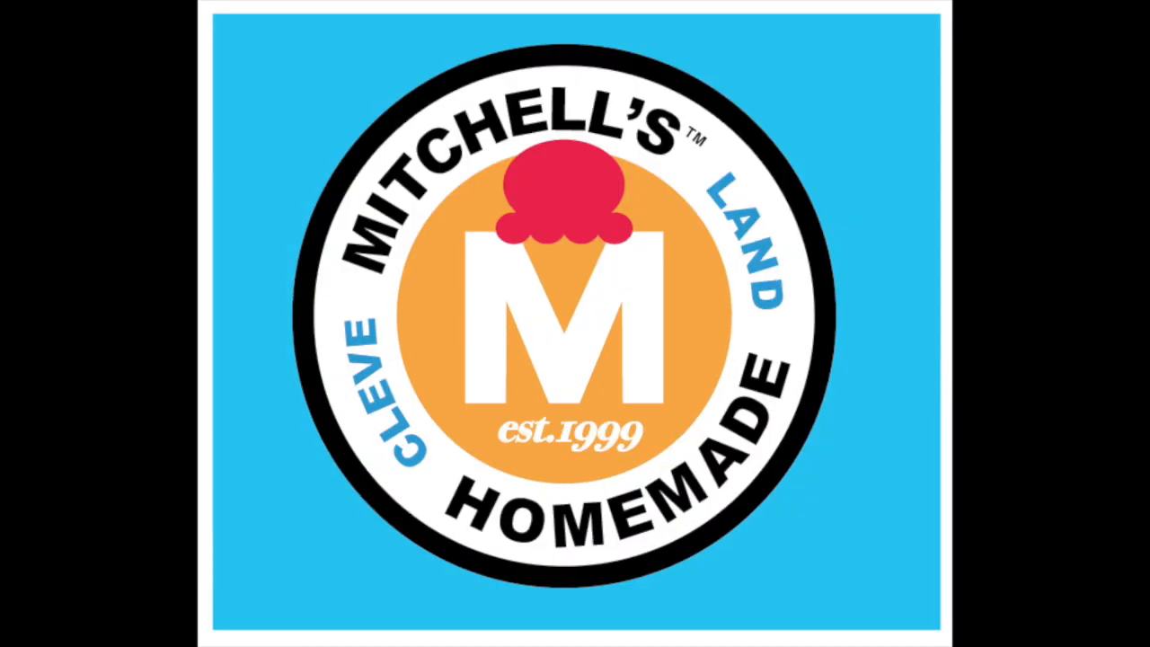